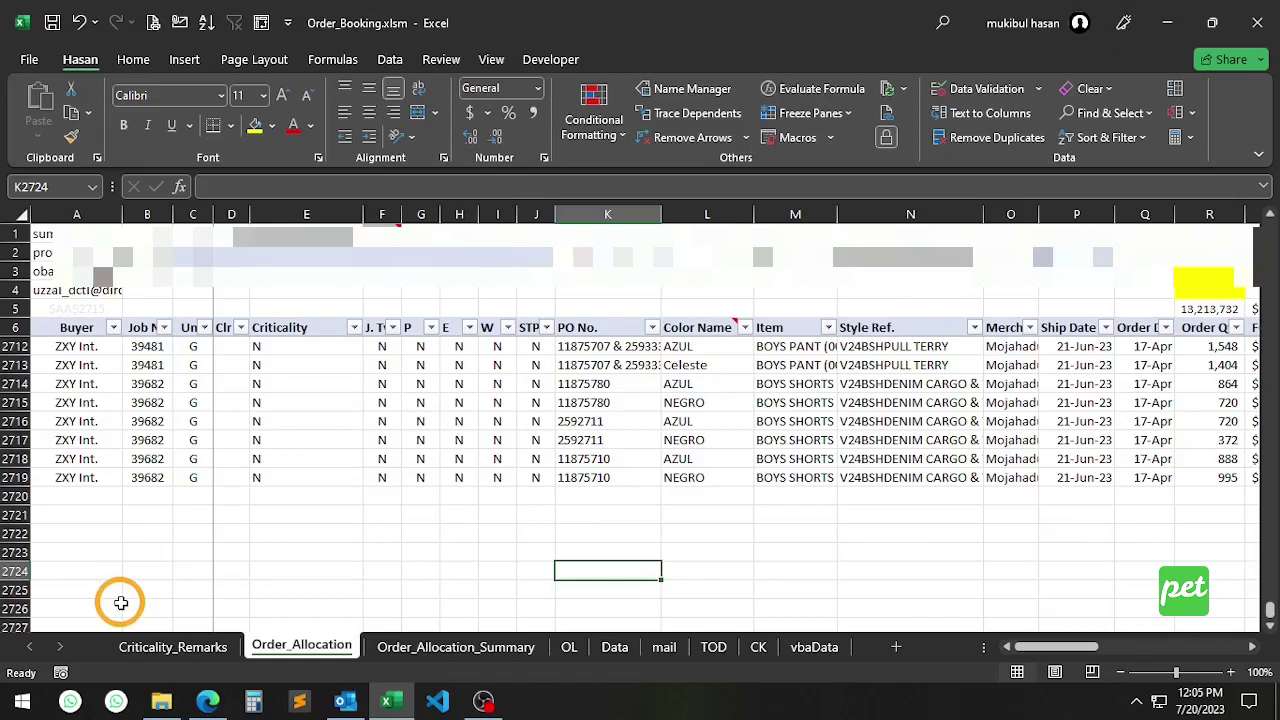
- Clear the existing job data on the TOD sheet, starting from cell A3
{"action": "left_click", "coordinate": [713, 647]}
{"action": "left_click", "coordinate": [747, 236]}
{"action": "key", "text": "Delete"}
{"action": "left_click", "coordinate": [71, 272]}
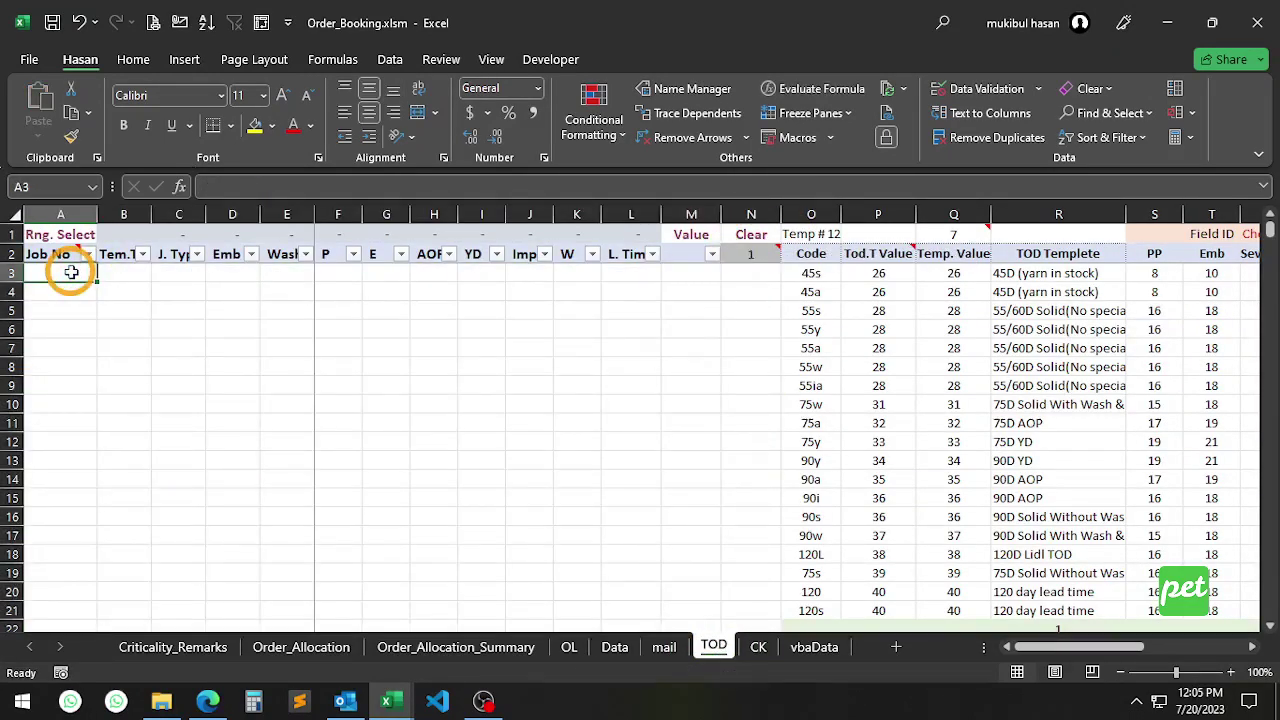
- Copy the job number column from the Order_Allocation sheet into a new workbook as values and delete the rows above its Job No header
{"action": "left_click", "coordinate": [143, 213]}
{"action": "key", "text": "ctrl+c"}
{"action": "key", "text": "ctrl+n"}
{"action": "right_click", "coordinate": [34, 213]}
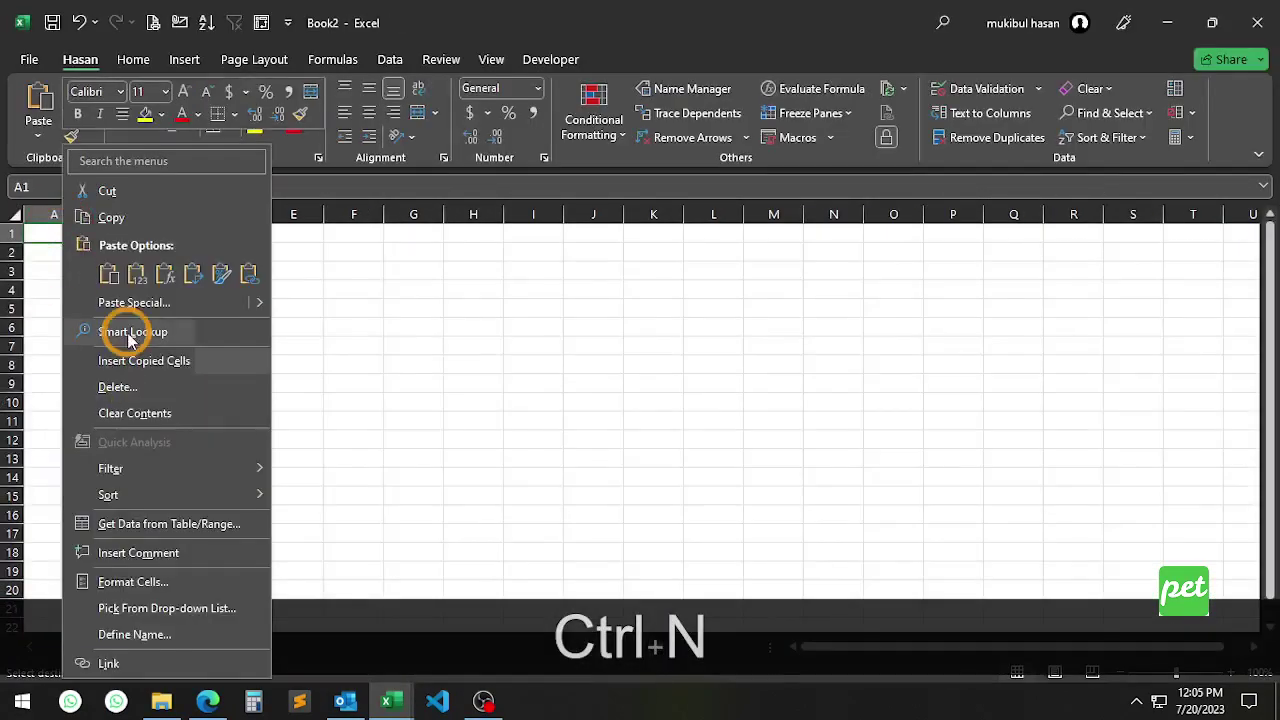
{"action": "left_click", "coordinate": [120, 360]}
{"action": "key", "text": "ctrl+minus"}
- Remove duplicates from the Job No column and sort it in ascending order
{"action": "left_click", "coordinate": [54, 213]}
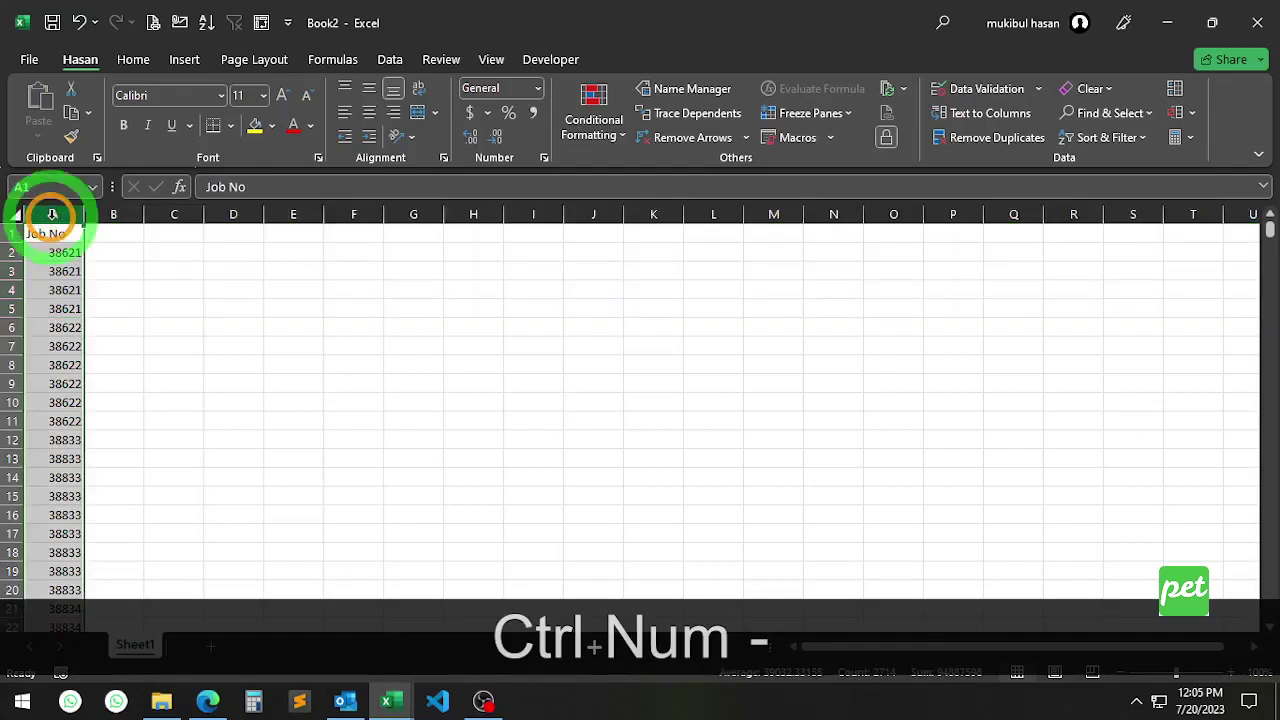
{"action": "left_click", "coordinate": [990, 137]}
{"action": "left_click", "coordinate": [743, 483]}
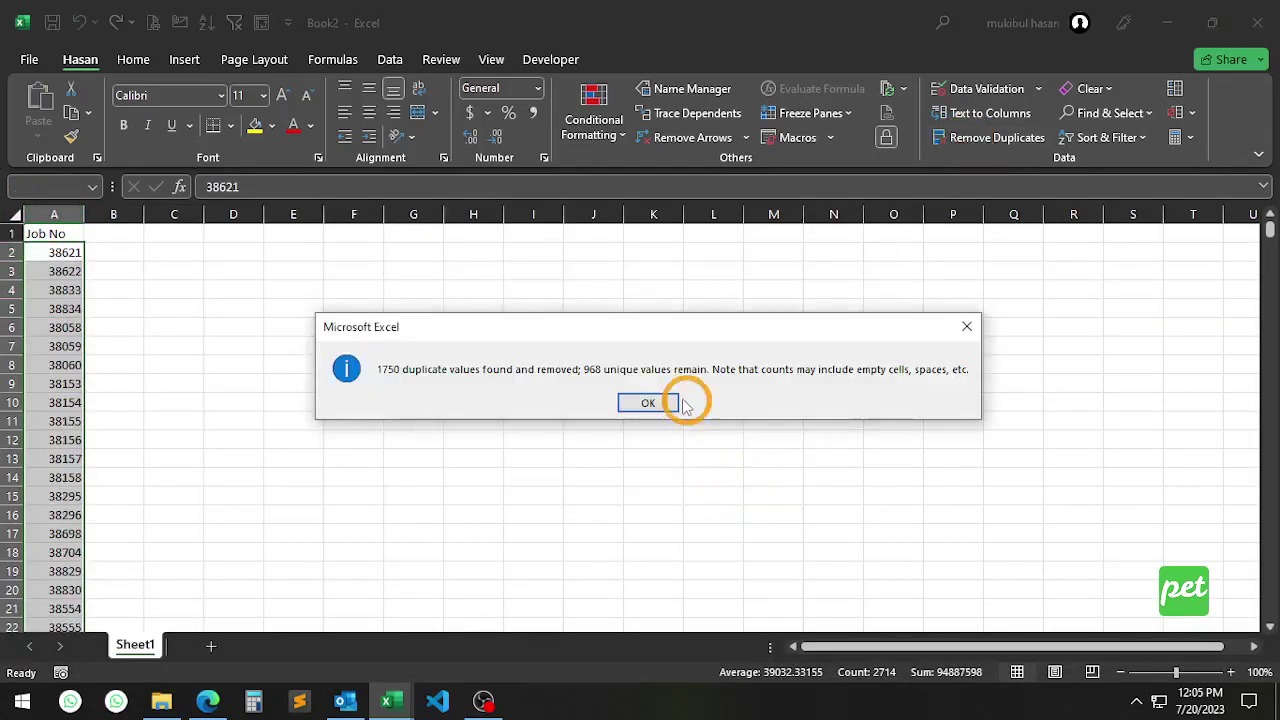
{"action": "left_click", "coordinate": [700, 408]}
{"action": "left_click", "coordinate": [54, 215]}
{"action": "left_click", "coordinate": [206, 20]}
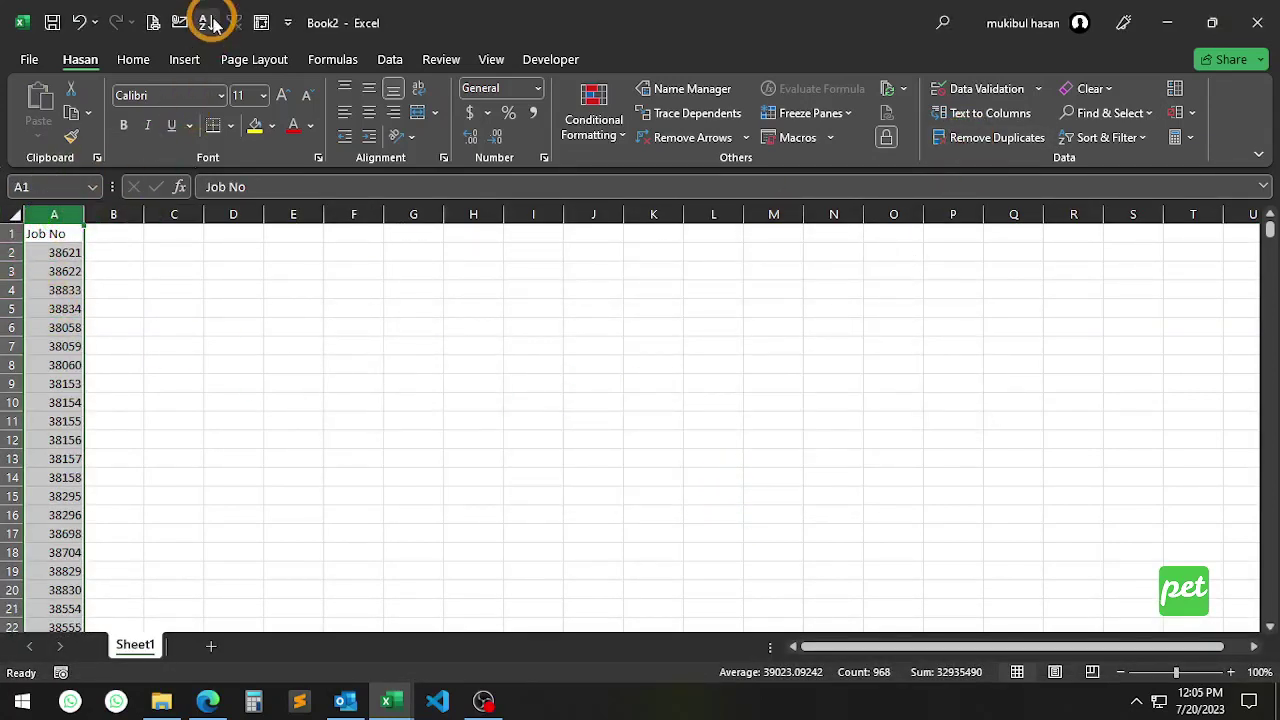
- Copy all sorted job numbers and paste them as values into the TOD sheet of Order_Booking.xlsm starting at A3
{"action": "left_click", "coordinate": [60, 258]}
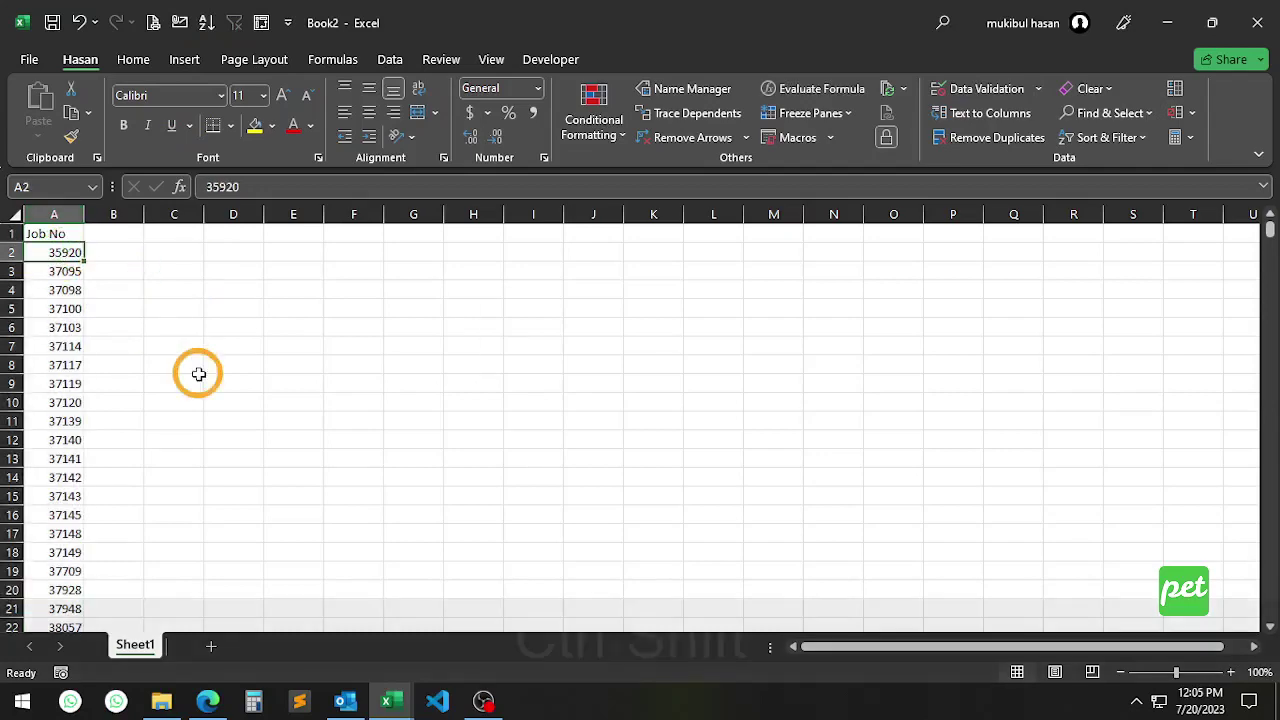
{"action": "key", "text": "ctrl+shift+Down"}
{"action": "key", "text": "ctrl+c"}
{"action": "left_click", "coordinate": [392, 703]}
{"action": "left_click", "coordinate": [280, 631]}
{"action": "key", "text": "alt+Tab"}
{"action": "key", "text": "ctrl+c"}
{"action": "key", "text": "alt+Tab"}
{"action": "right_click", "coordinate": [50, 276]}
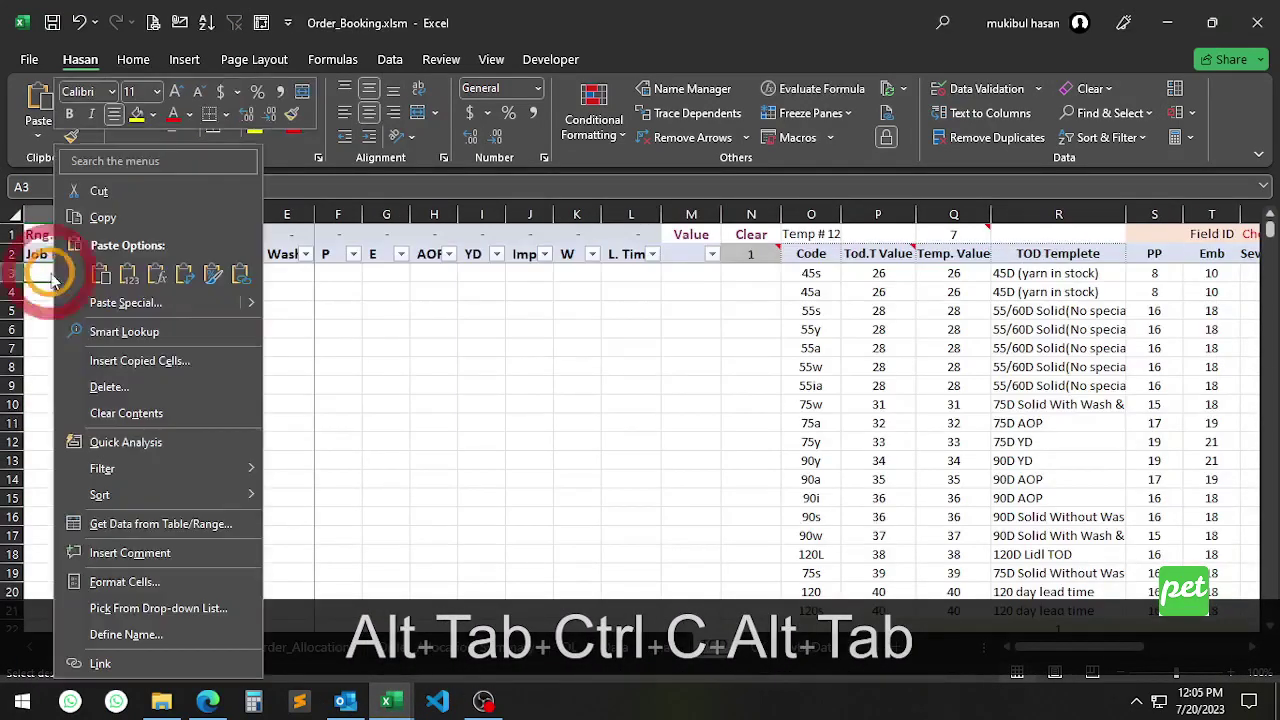
{"action": "left_click", "coordinate": [63, 251]}
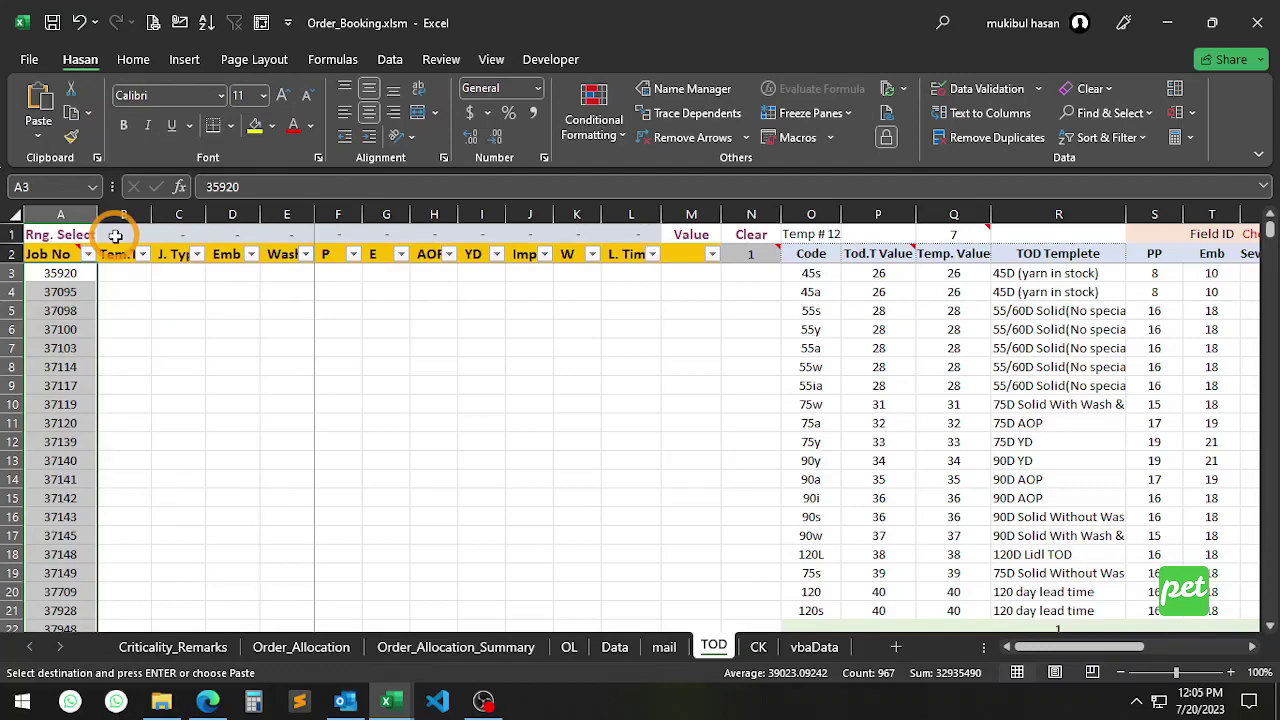
- Fill the B1:L1 formulas down beside all job numbers and convert columns F to L to values
{"action": "left_click_drag", "start_coordinate": [115, 235], "coordinate": [643, 237]}
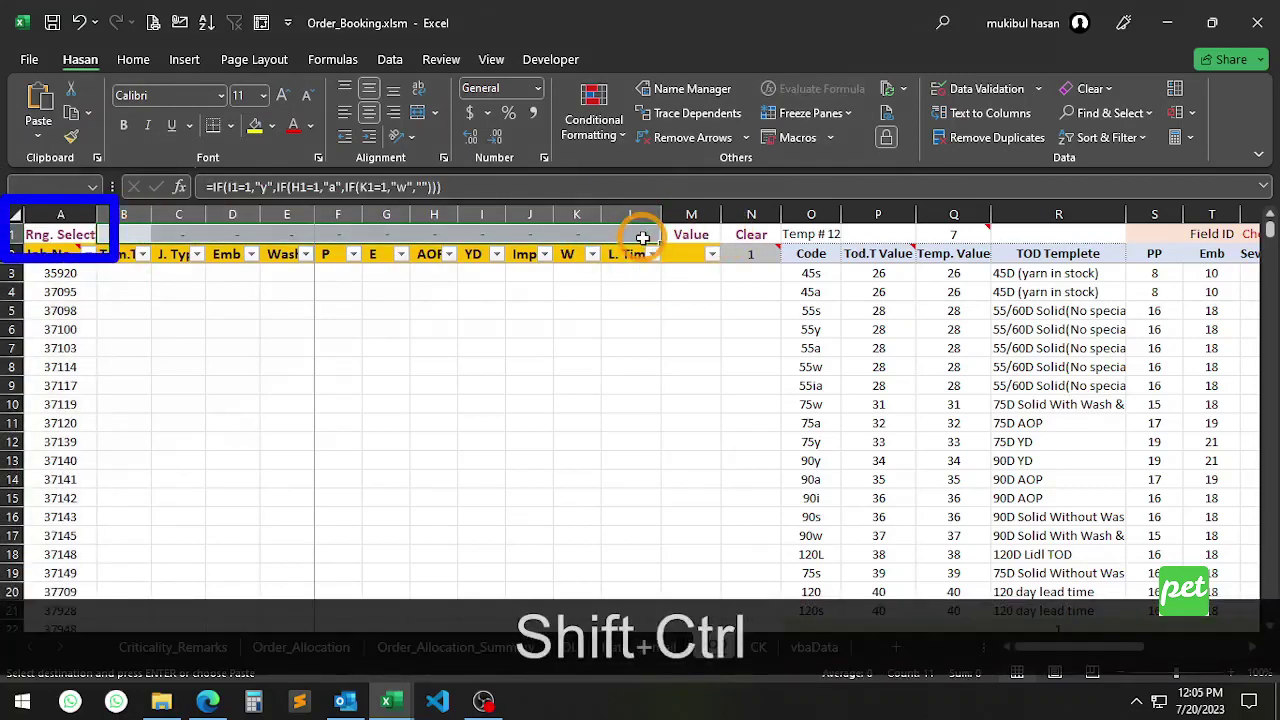
{"action": "key", "text": "ctrl+shift+c"}
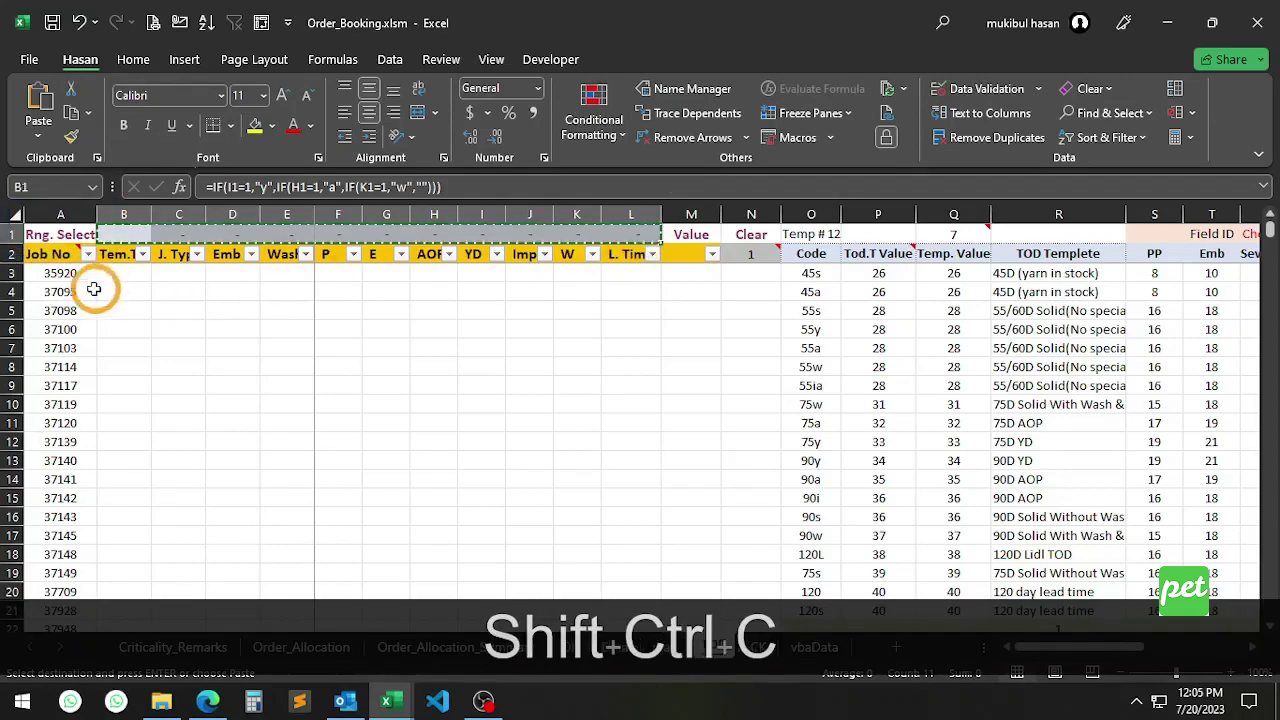
{"action": "left_click", "coordinate": [57, 230]}
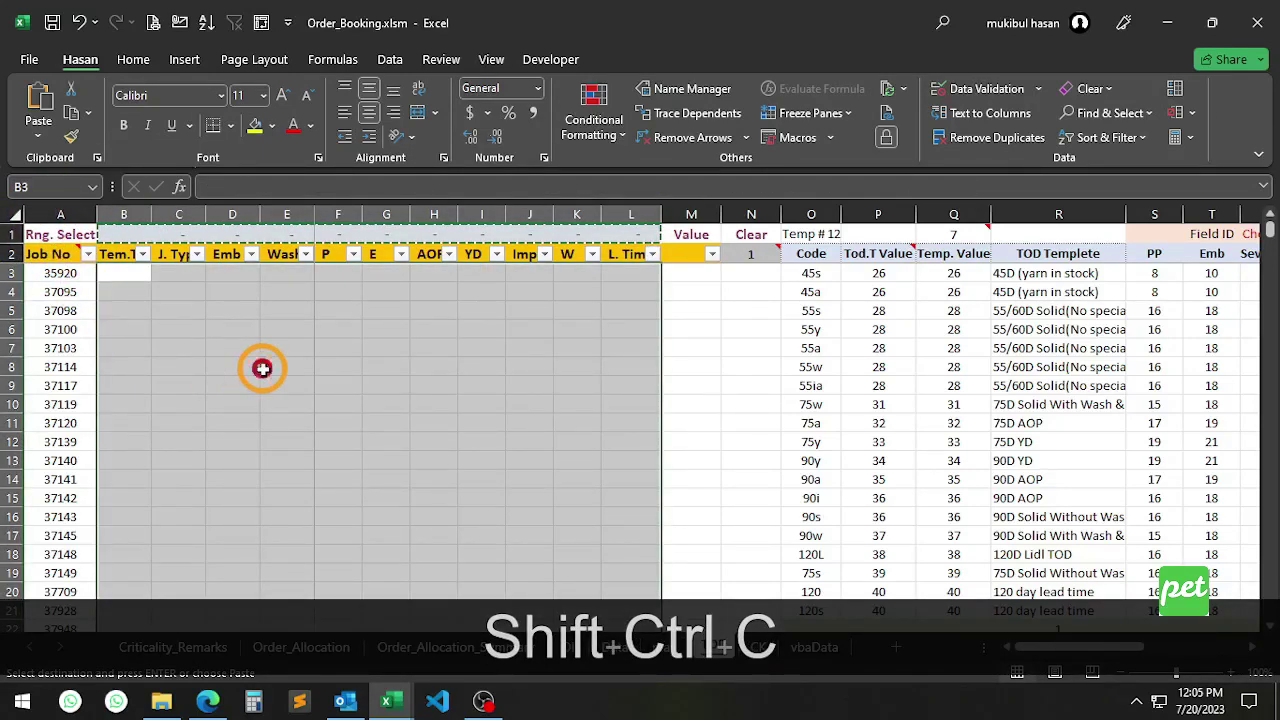
{"action": "right_click", "coordinate": [263, 369]}
{"action": "left_click", "coordinate": [366, 266]}
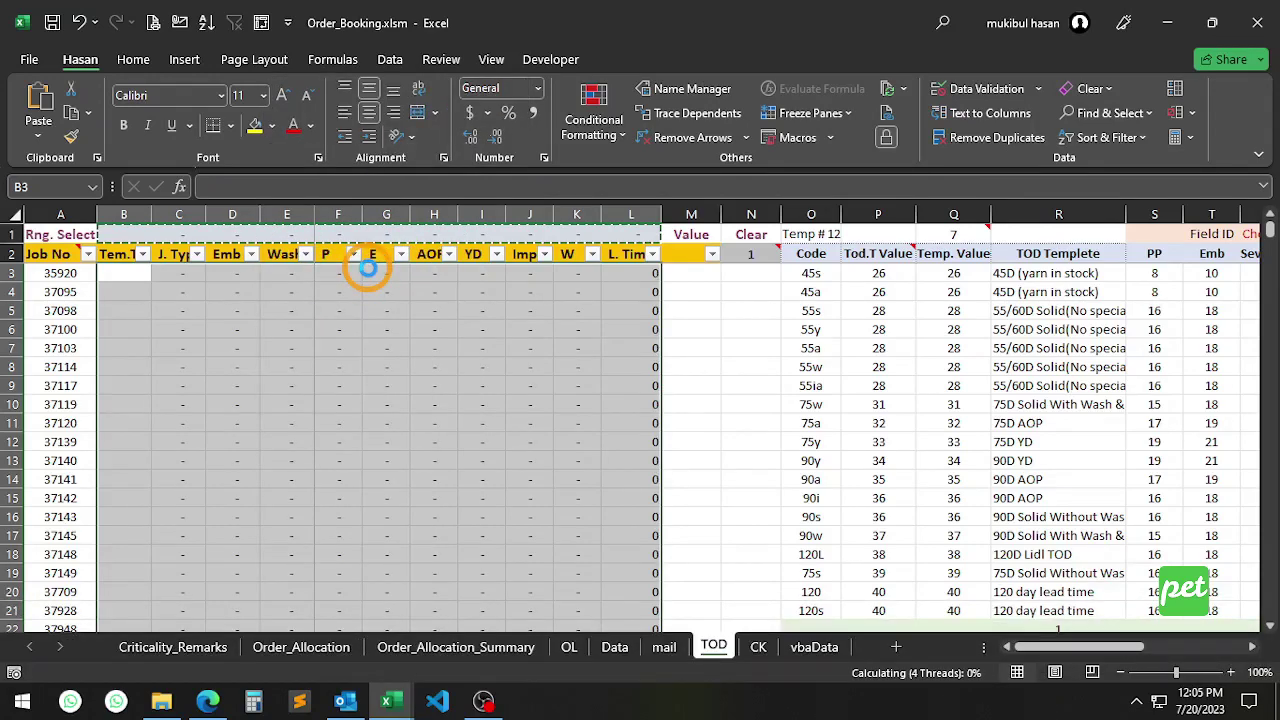
{"action": "left_click", "coordinate": [693, 240]}
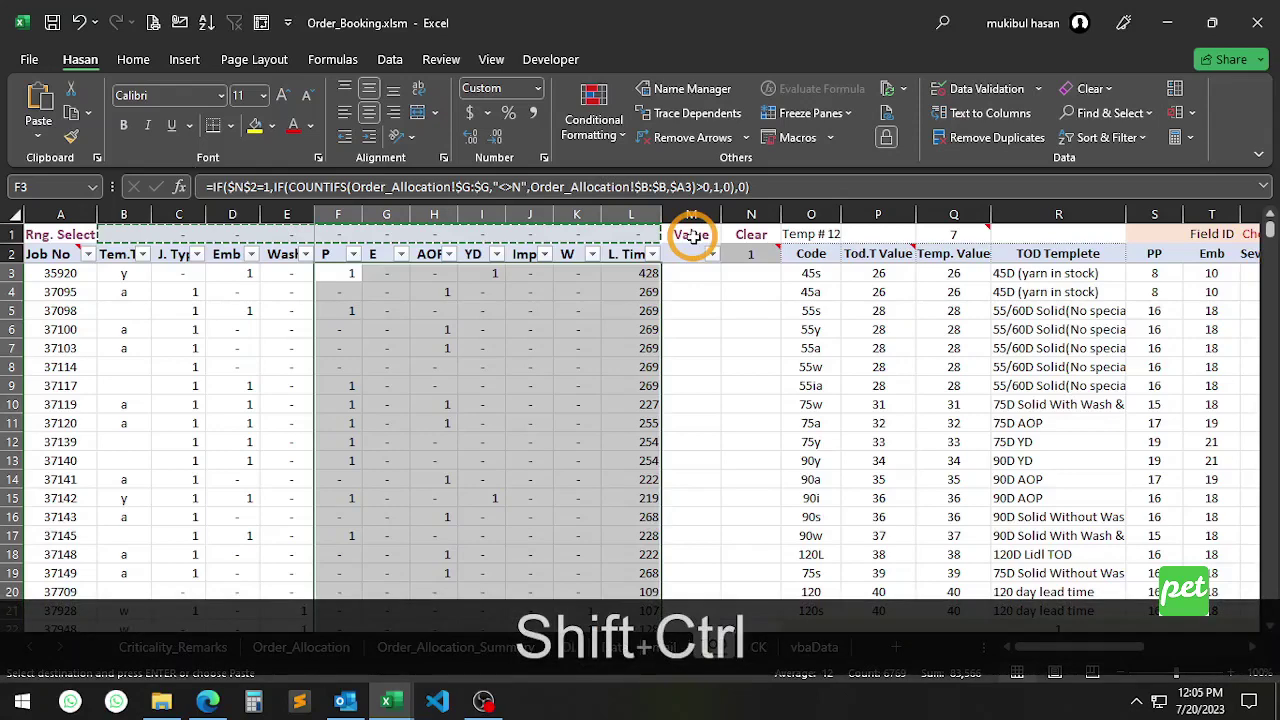
{"action": "key", "text": "ctrl+shift+v"}
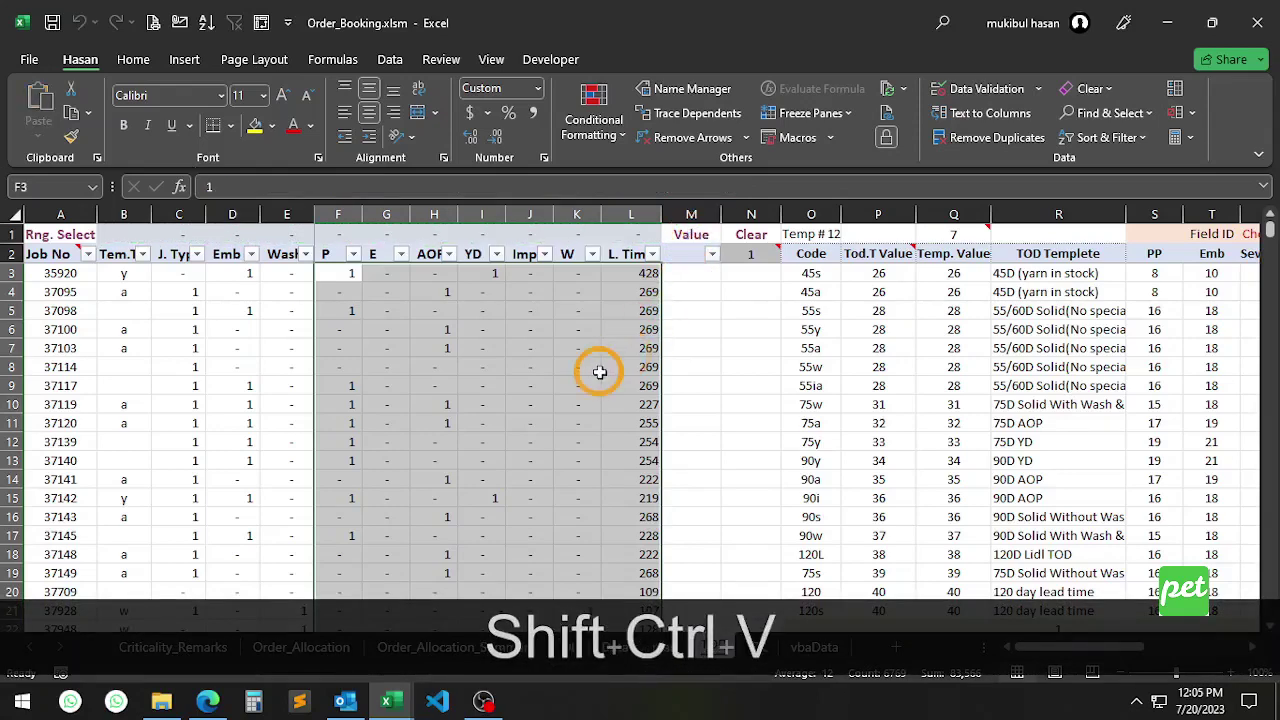
- Filter the L. Time column with a less-than condition to show only the short lead times
{"action": "left_click", "coordinate": [651, 255]}
{"action": "mouse_move", "coordinate": [572, 428]}
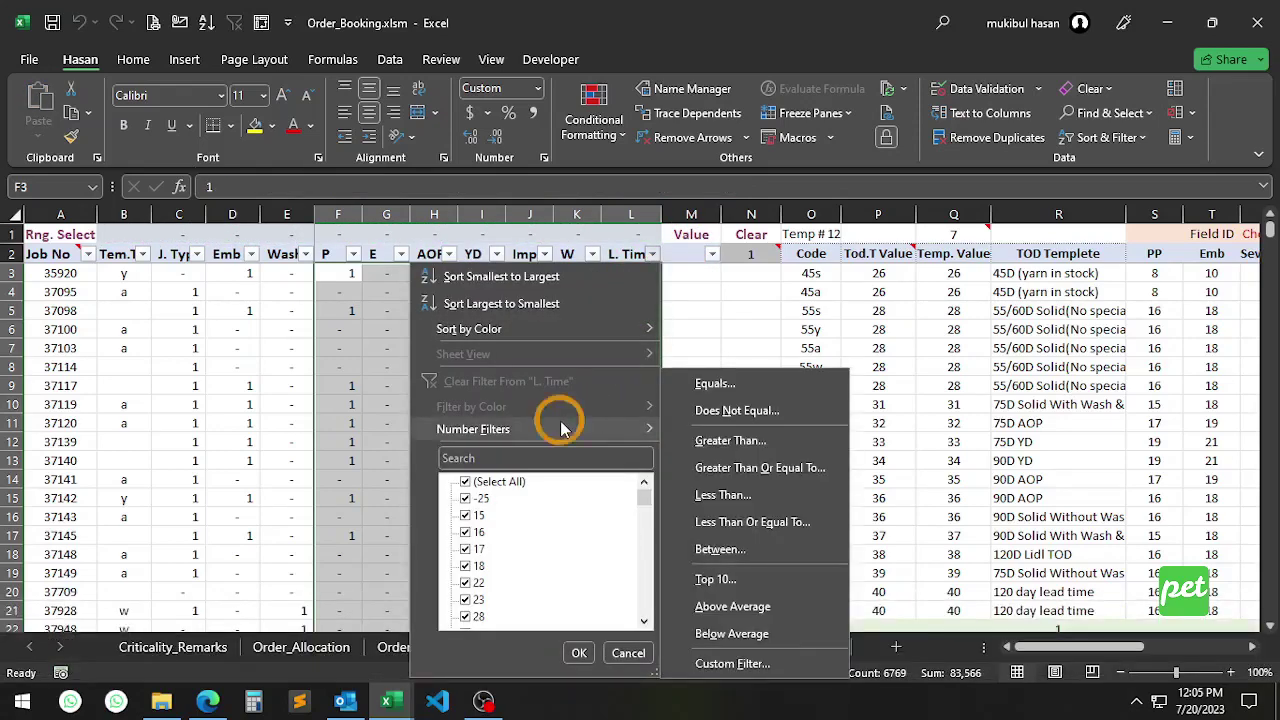
{"action": "left_click", "coordinate": [725, 495]}
{"action": "type", "text": "70"}
{"action": "key", "text": "Return"}
{"action": "left_click", "coordinate": [577, 348]}
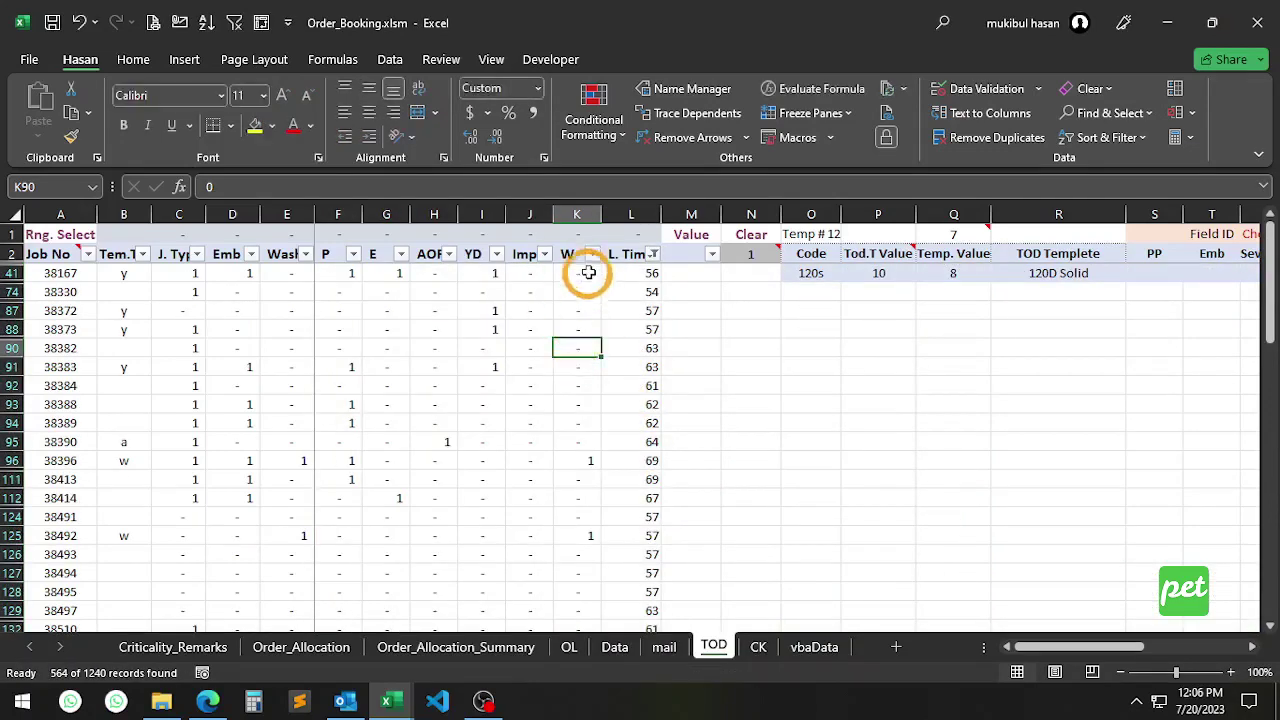
- Filter the W column to the value 1 and clear its visible cells
{"action": "left_click", "coordinate": [593, 254]}
{"action": "left_click", "coordinate": [405, 498]}
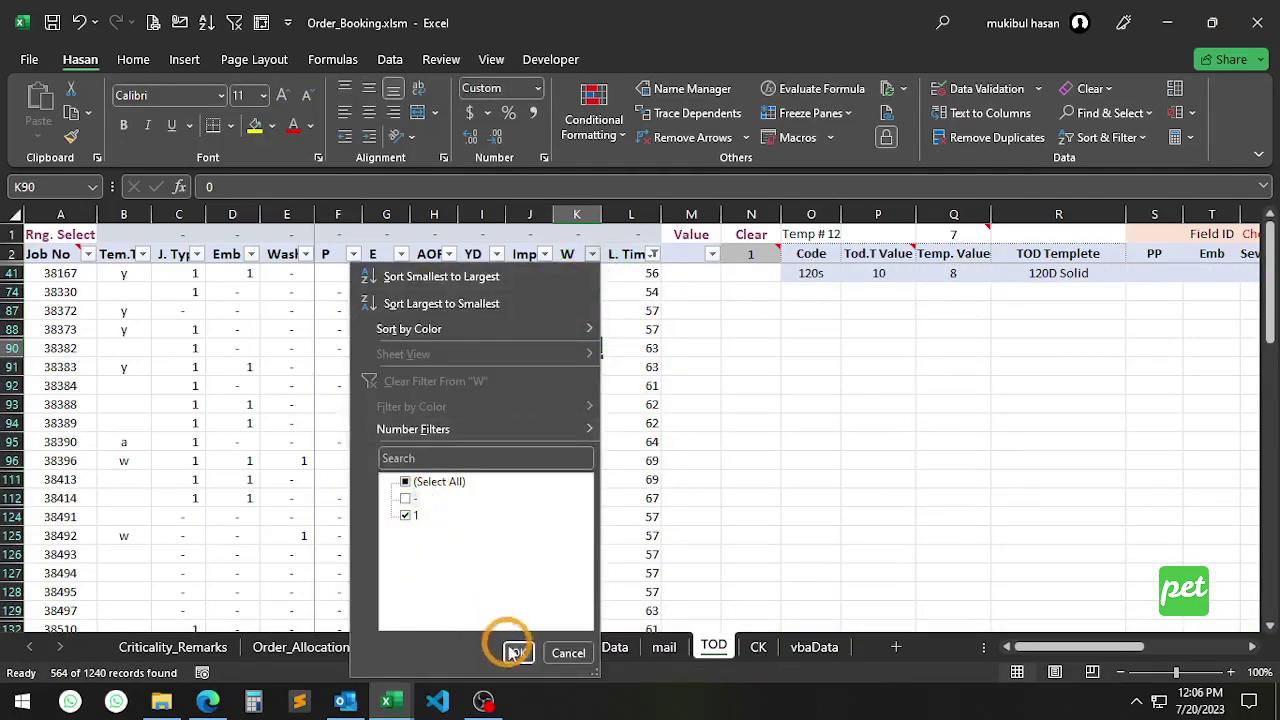
{"action": "left_click", "coordinate": [517, 652]}
{"action": "left_click", "coordinate": [576, 254]}
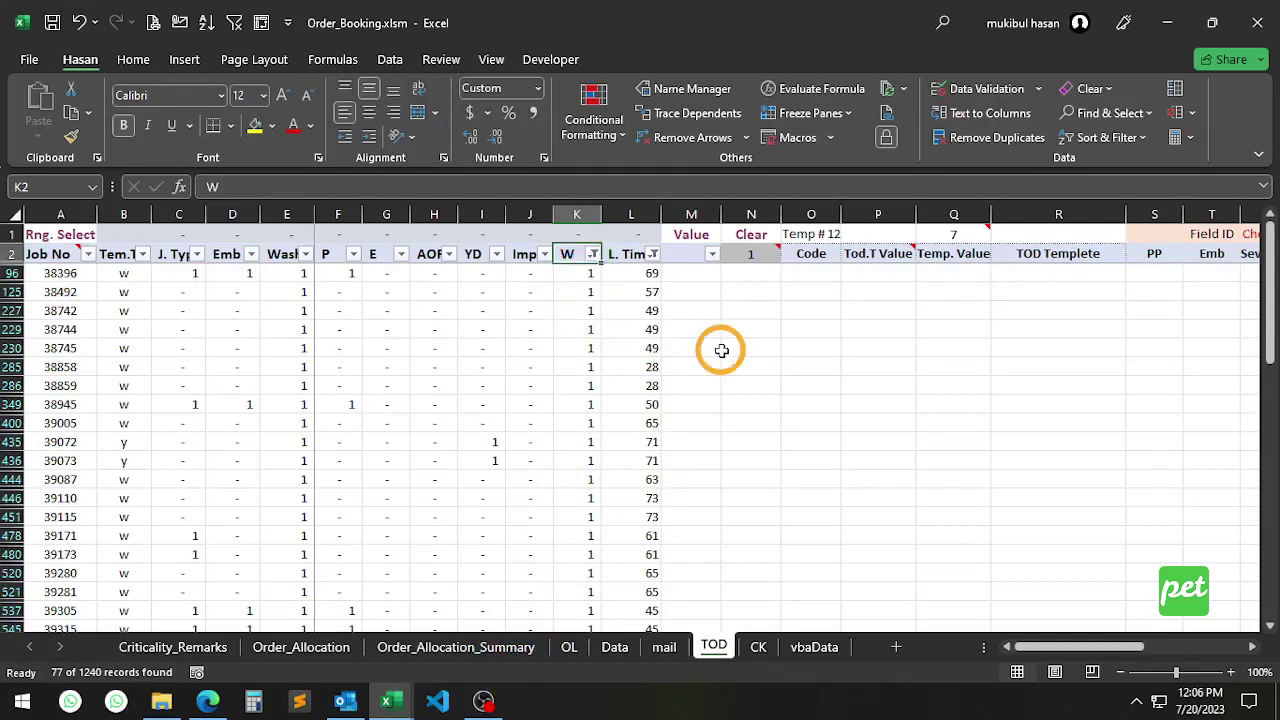
{"action": "key", "text": "ctrl+shift+Down"}
{"action": "key", "text": "alt+semicolon"}
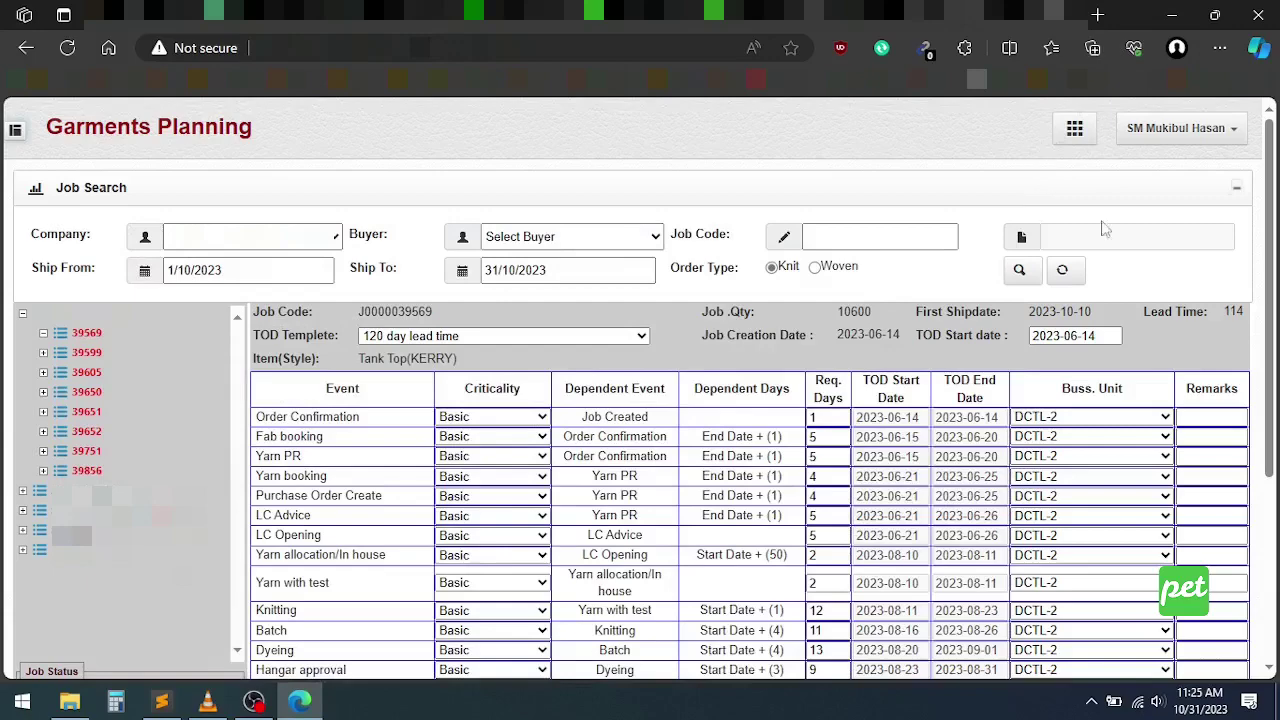
- Examine the open job's TOD template options, required days, business units and sewing unit choices on the Garments Planning page
{"action": "left_click", "coordinate": [1234, 188]}
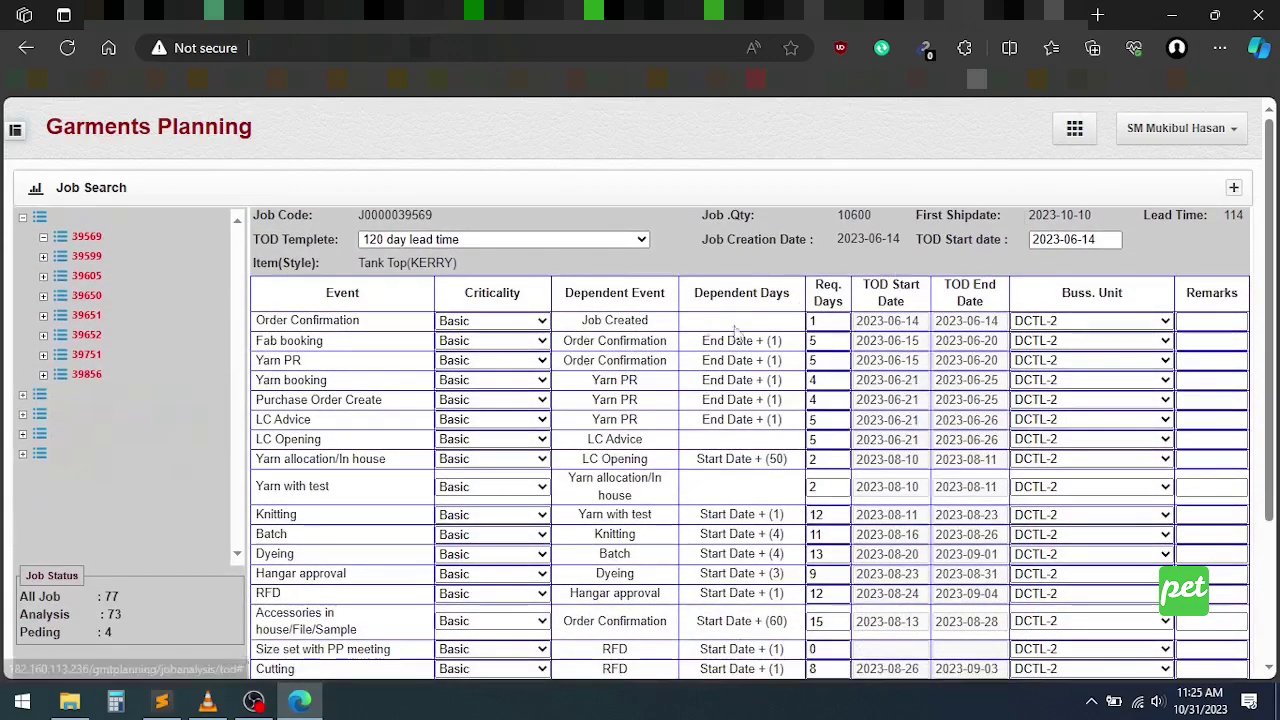
{"action": "left_click", "coordinate": [580, 241]}
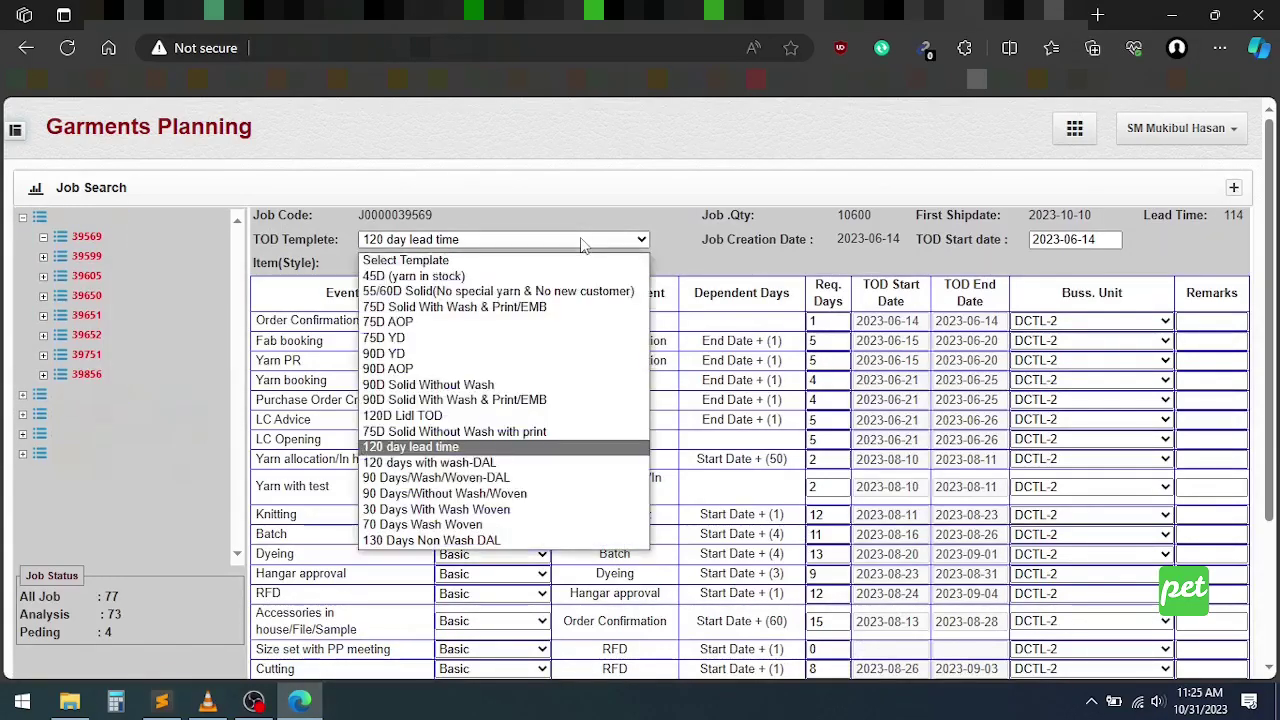
{"action": "left_click", "coordinate": [688, 256]}
{"action": "left_click", "coordinate": [826, 458]}
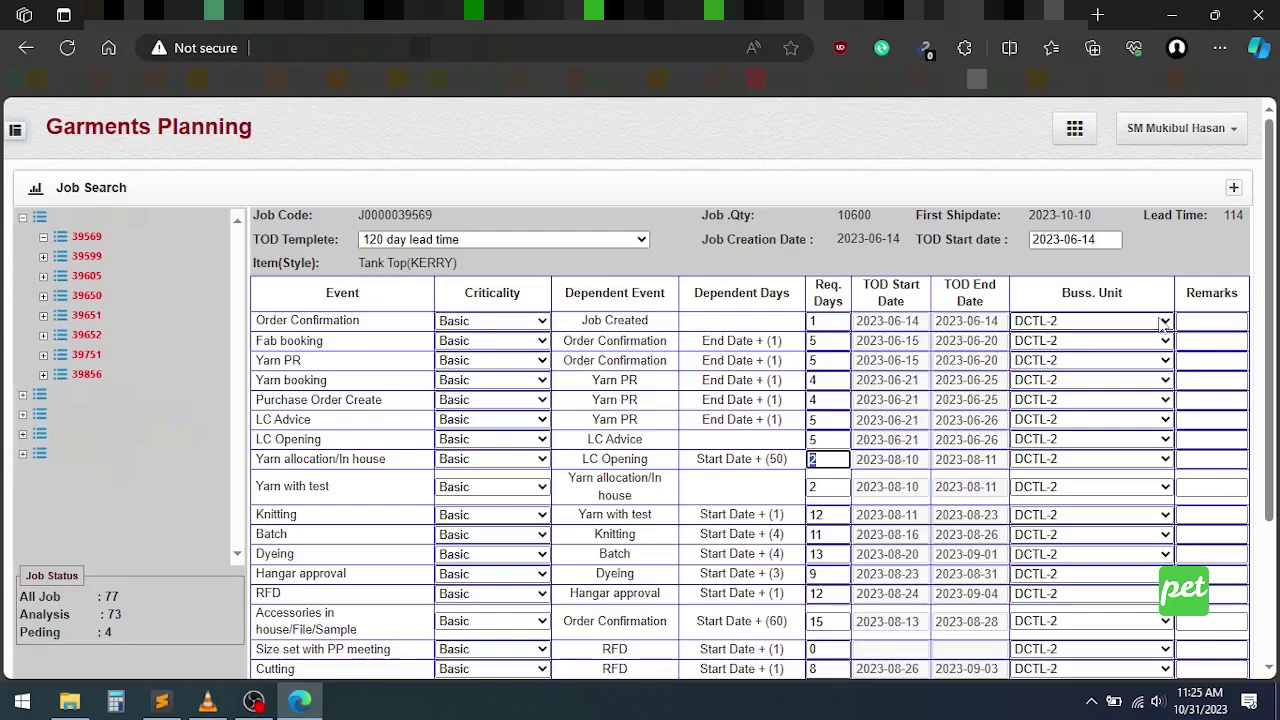
{"action": "left_click", "coordinate": [1164, 321]}
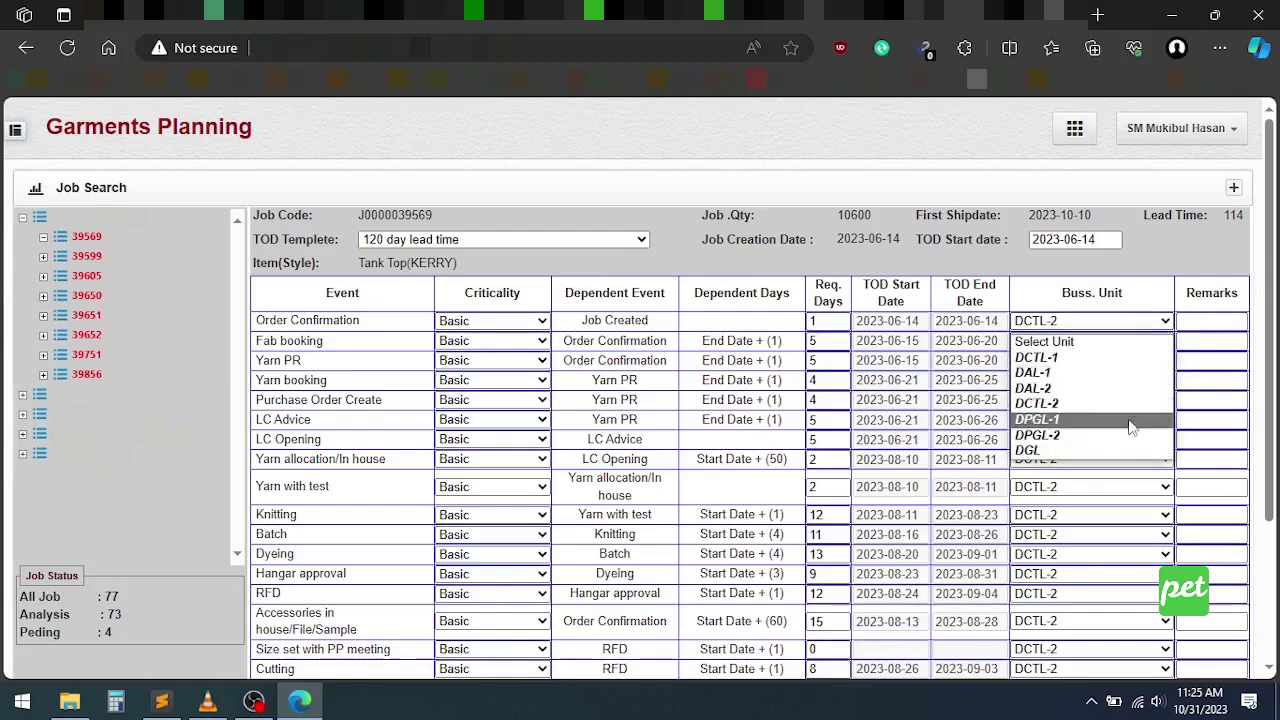
{"action": "left_click", "coordinate": [1212, 399]}
{"action": "scroll", "coordinate": [1112, 575], "scroll_direction": "down", "scroll_amount": 2}
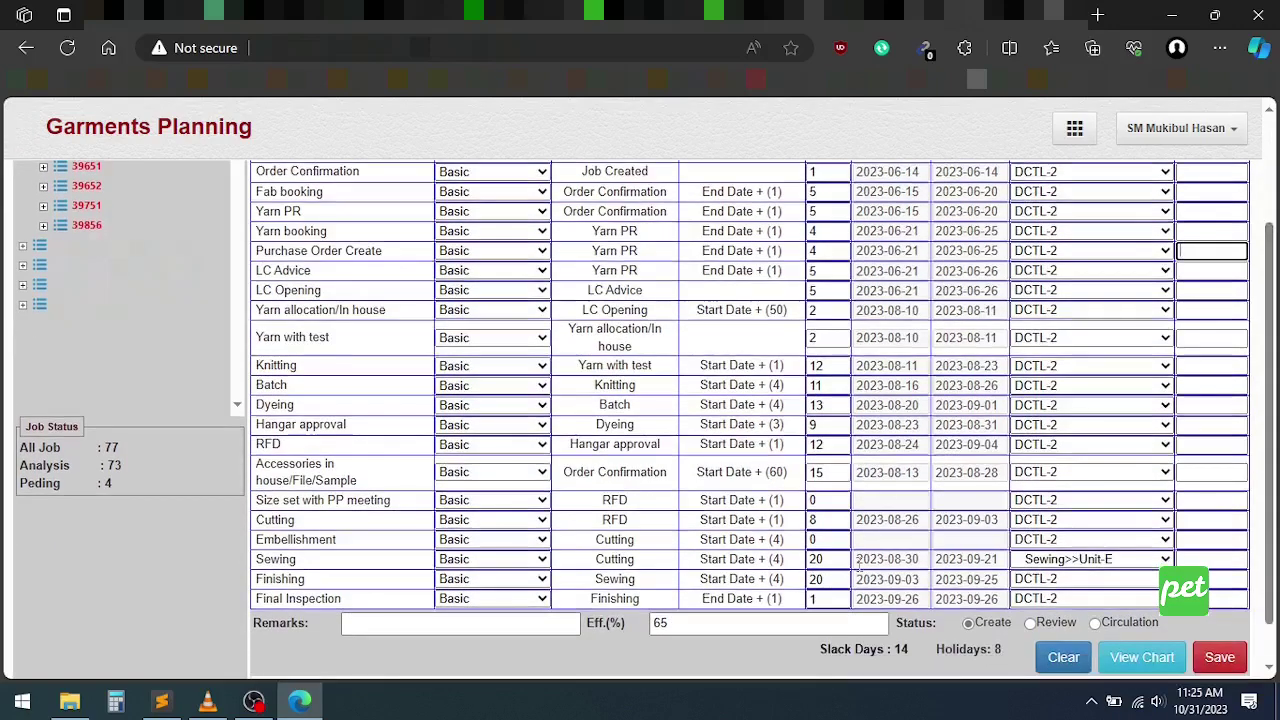
{"action": "left_click", "coordinate": [1126, 559]}
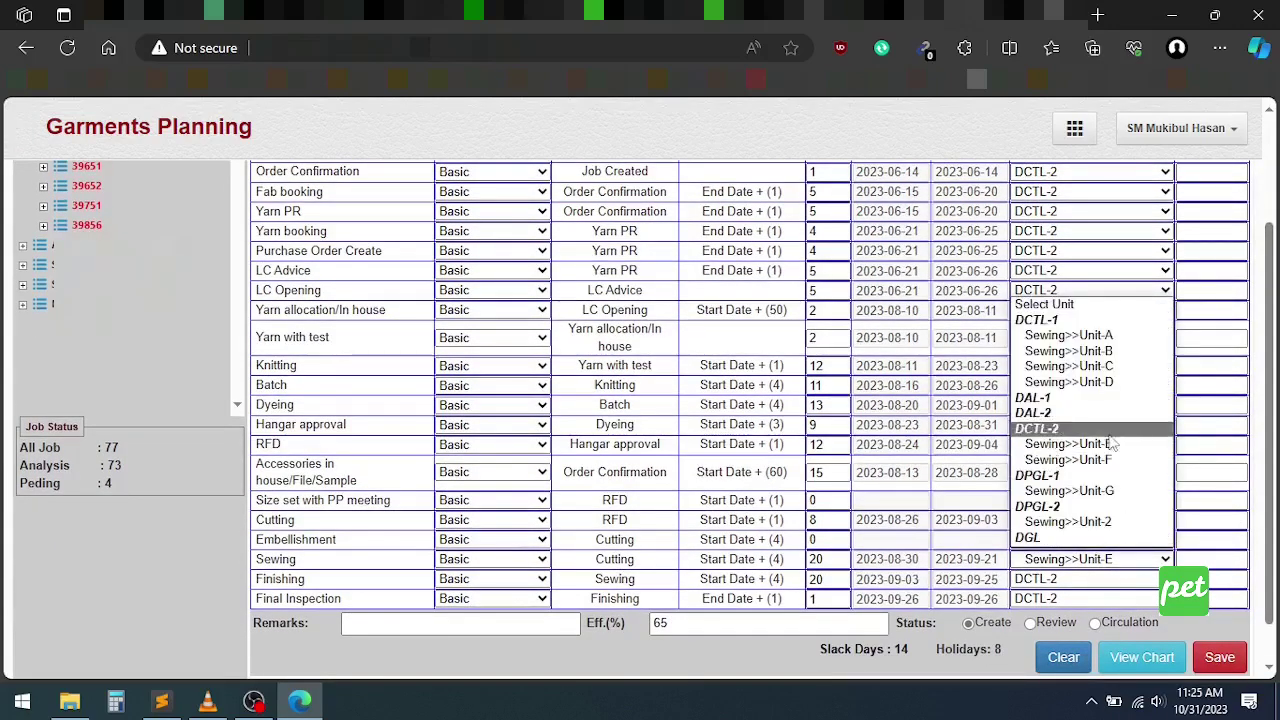
{"action": "left_click", "coordinate": [1158, 560]}
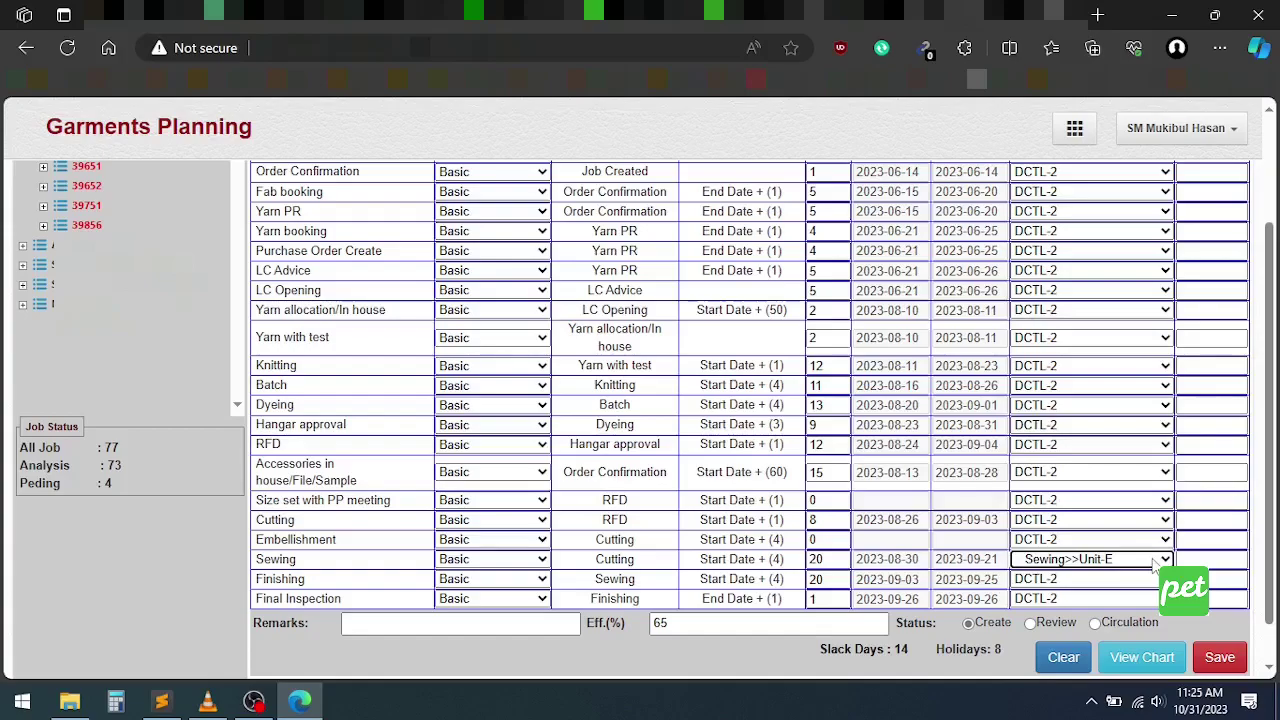
{"action": "left_click_drag", "start_coordinate": [1273, 548], "coordinate": [1273, 428]}
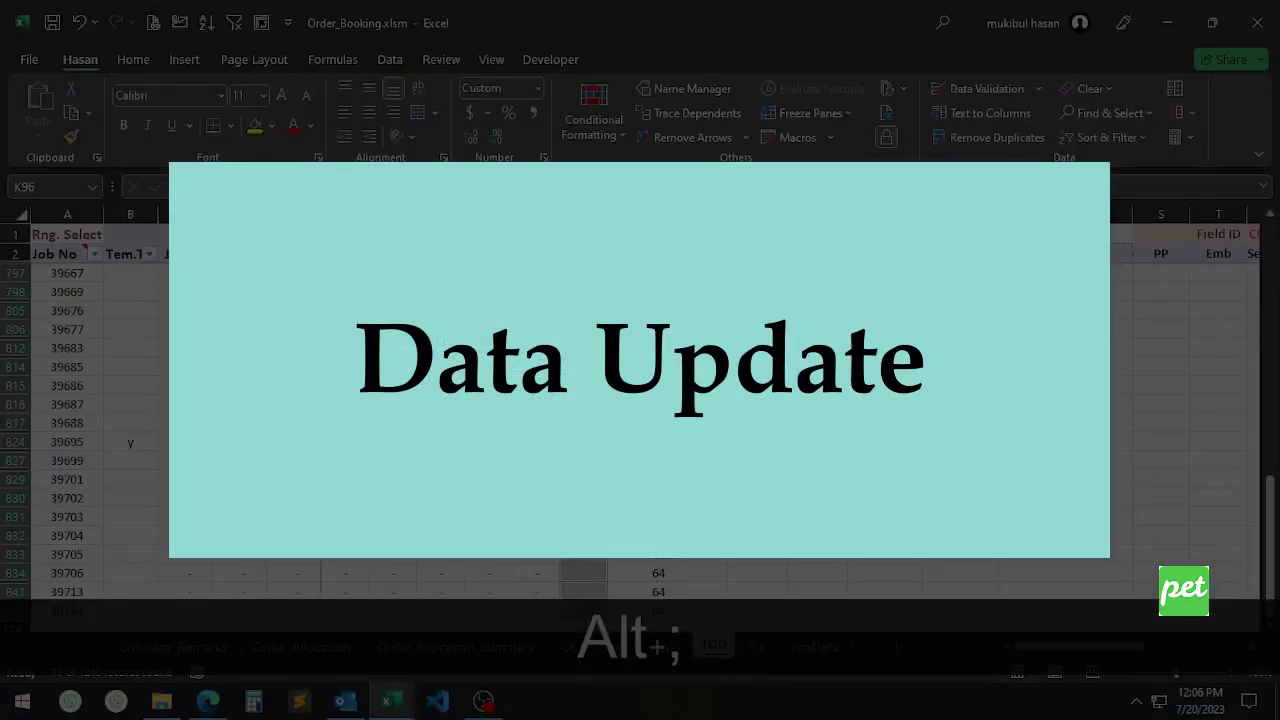
- Clear all filters on the TOD sheet of Order_Booking.xlsm
{"action": "left_click", "coordinate": [557, 400]}
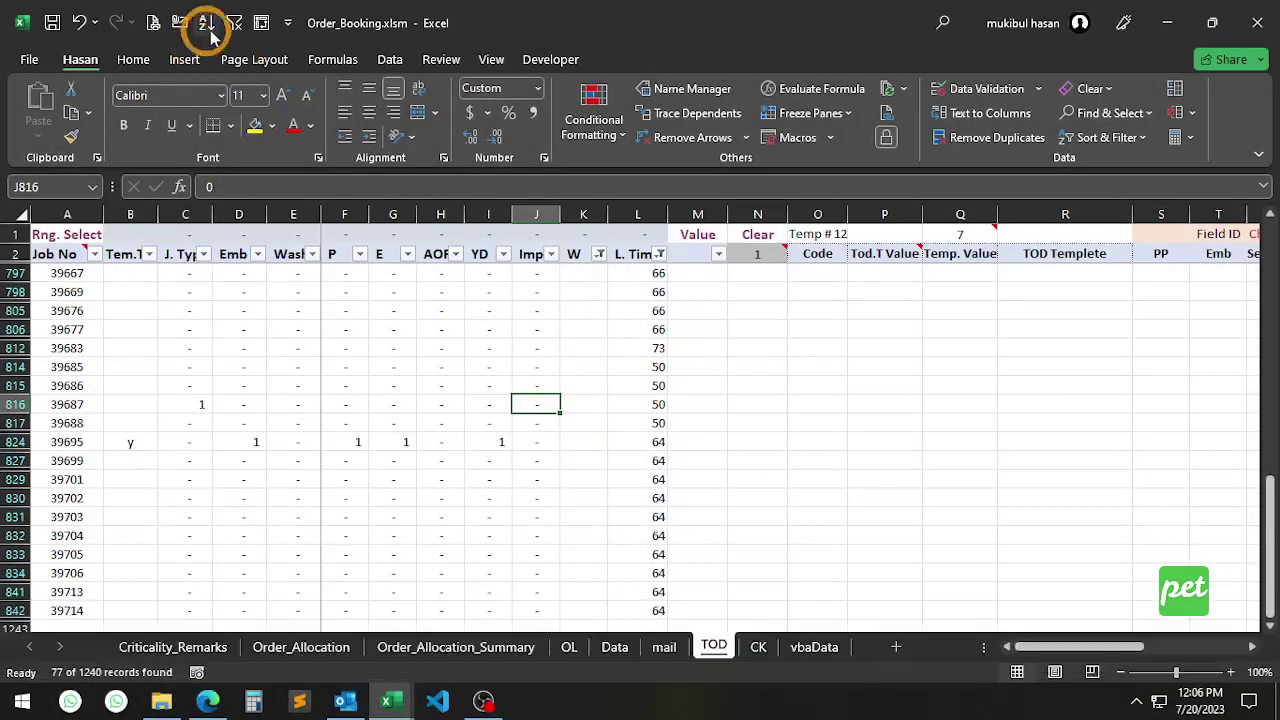
{"action": "left_click", "coordinate": [234, 22]}
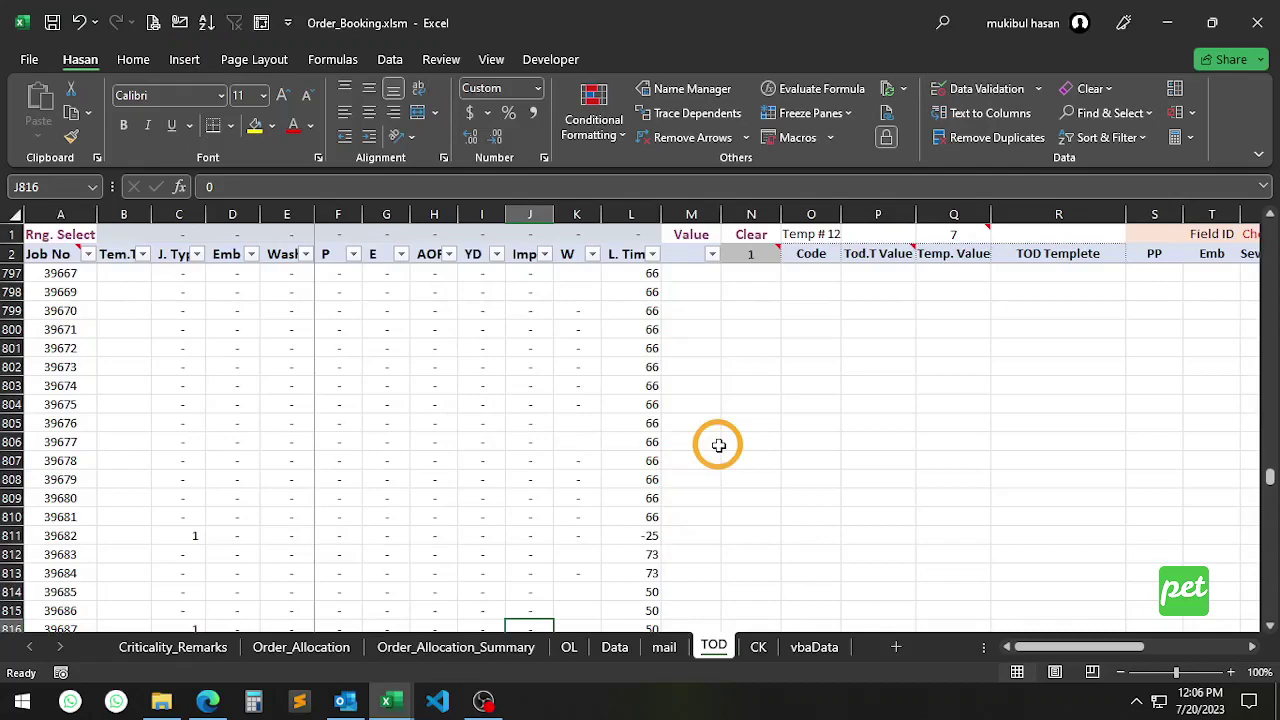
- Save the workbook and run the Update In DMS macro from the vbaData sheet, dismissing the browser's automation notice
{"action": "left_click", "coordinate": [812, 646]}
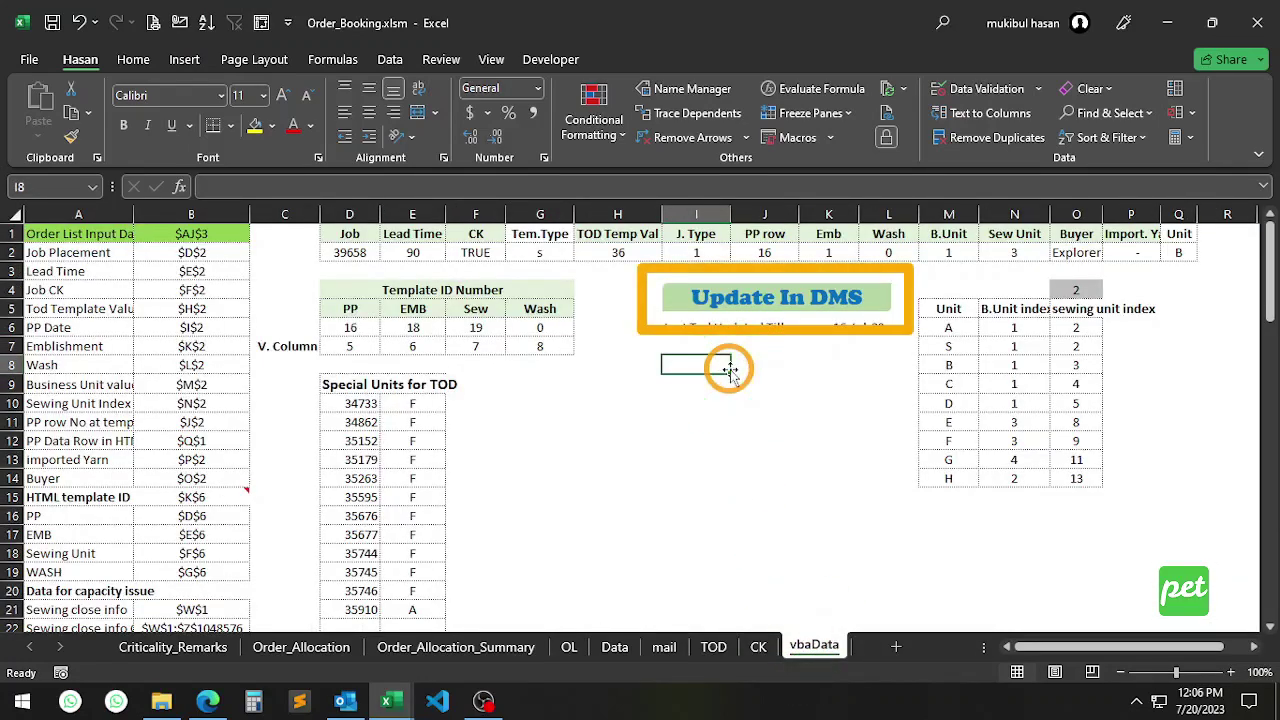
{"action": "key", "text": "ctrl+s"}
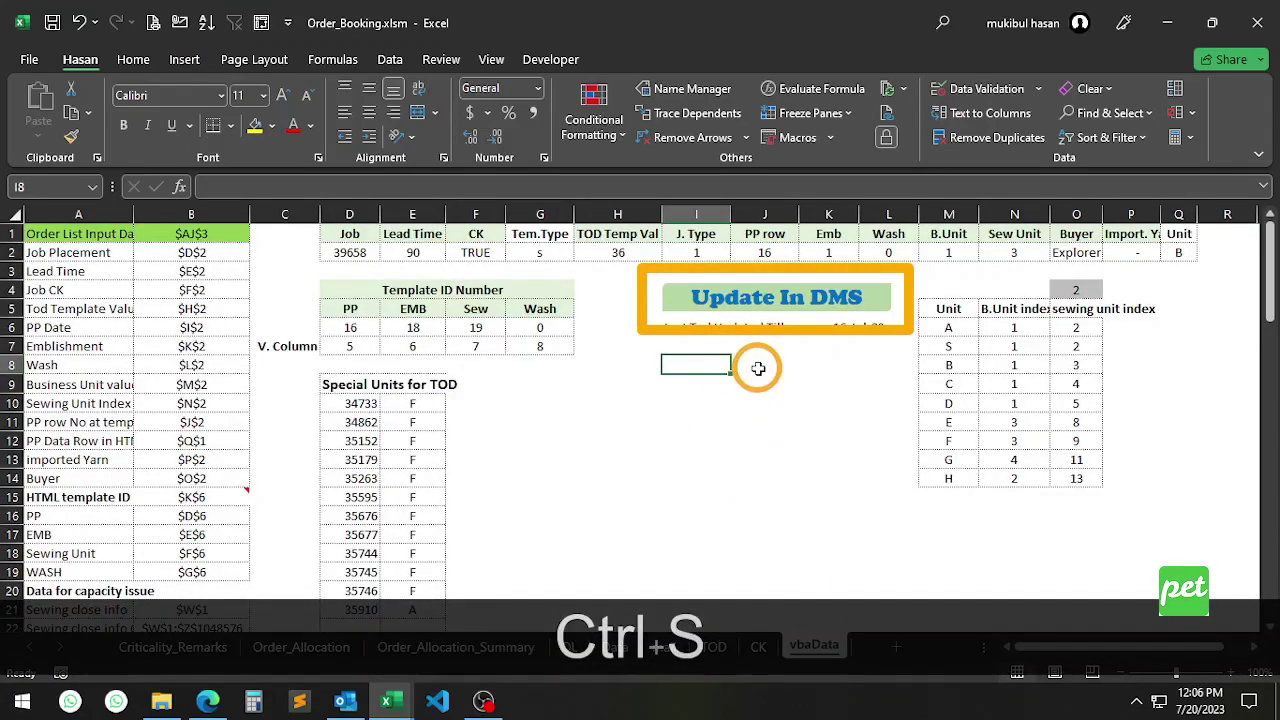
{"action": "left_click", "coordinate": [763, 300]}
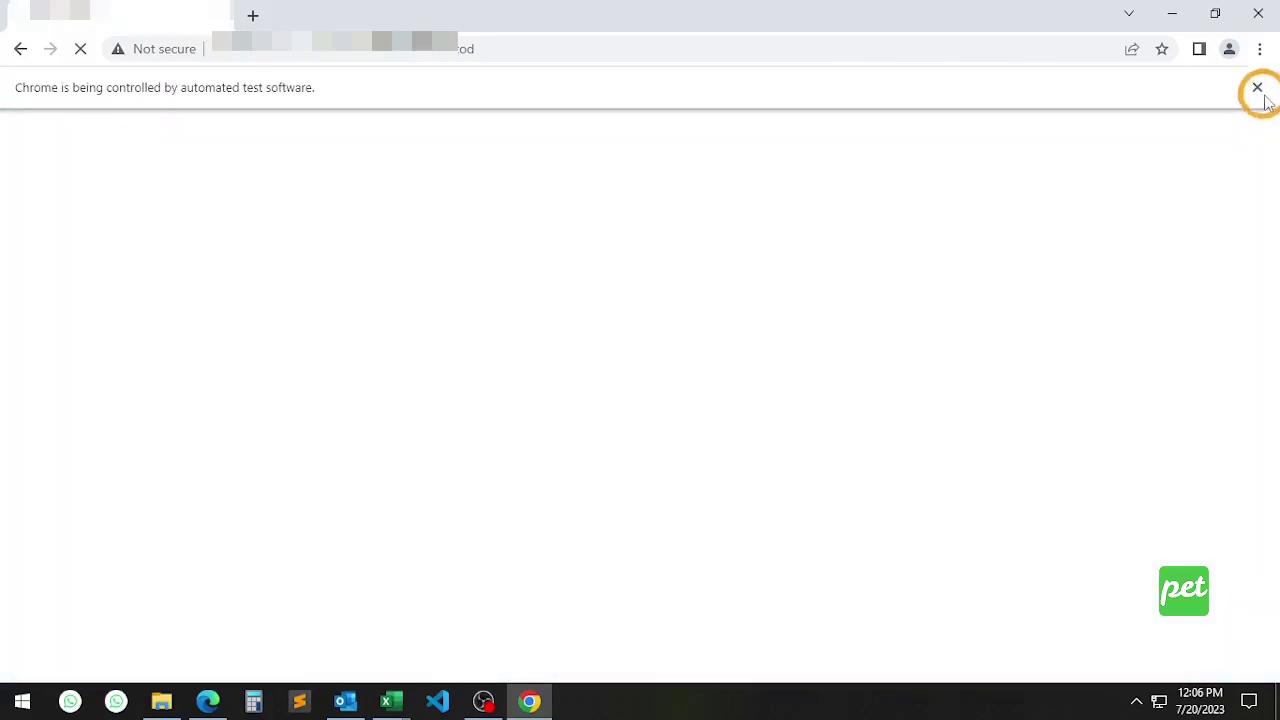
{"action": "left_click", "coordinate": [1257, 88]}
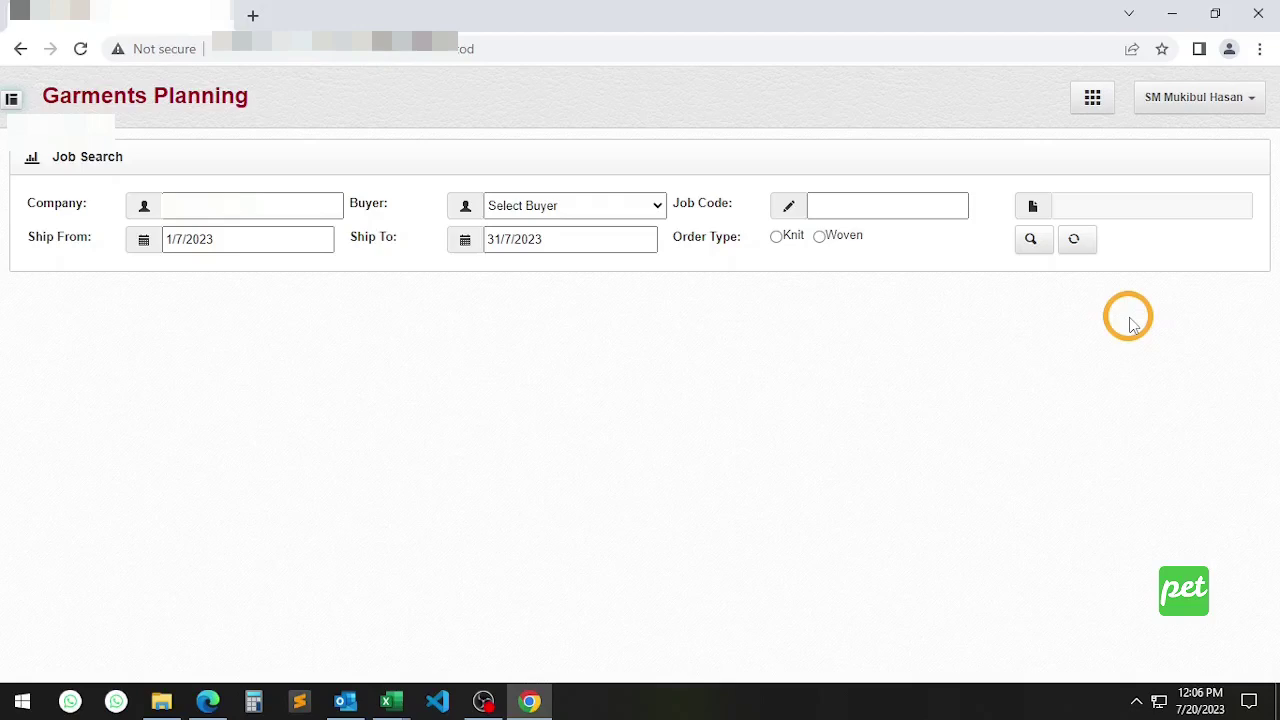
- Set the job search to Knit orders with ship dates from 01/07/2023 to 31/03/2024
{"action": "key", "text": "Tab"}
{"action": "key", "text": "Tab"}
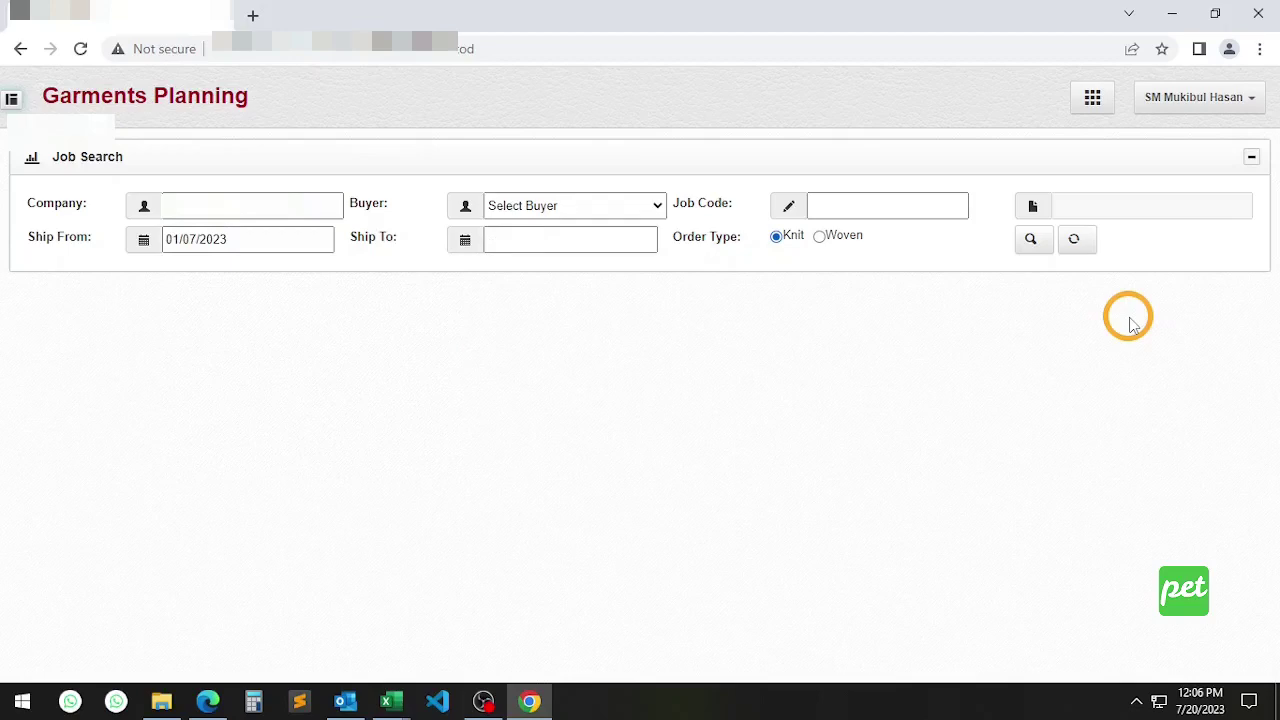
{"action": "type", "text": "31/03/2024"}
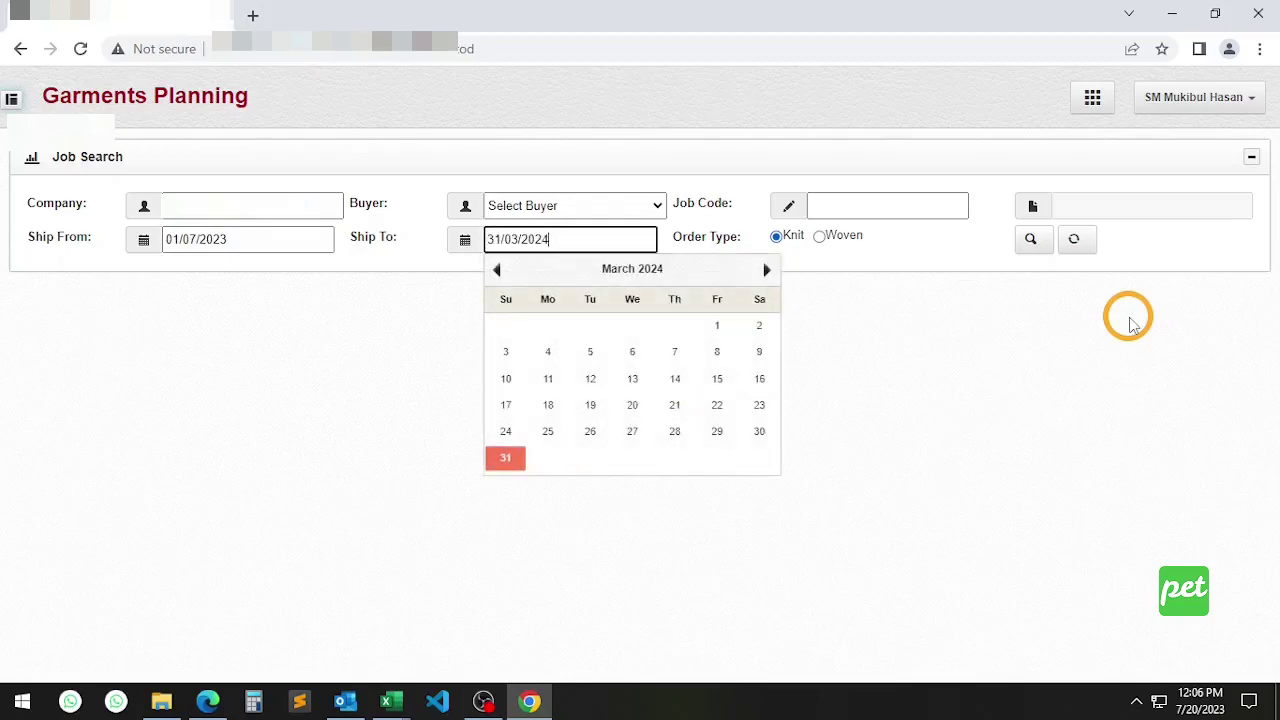
- Run the job search for the Knit orders within the entered ship dates
{"action": "key", "text": "Return"}
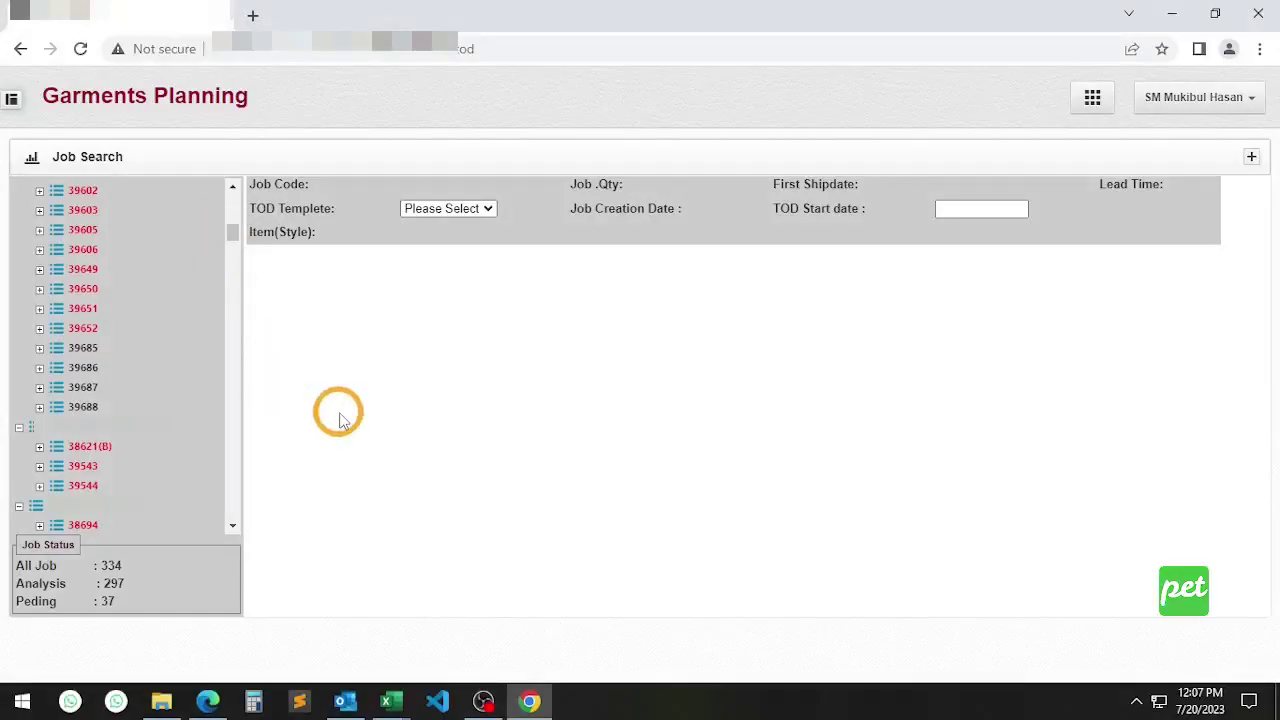
{"action": "left_click", "coordinate": [416, 422]}
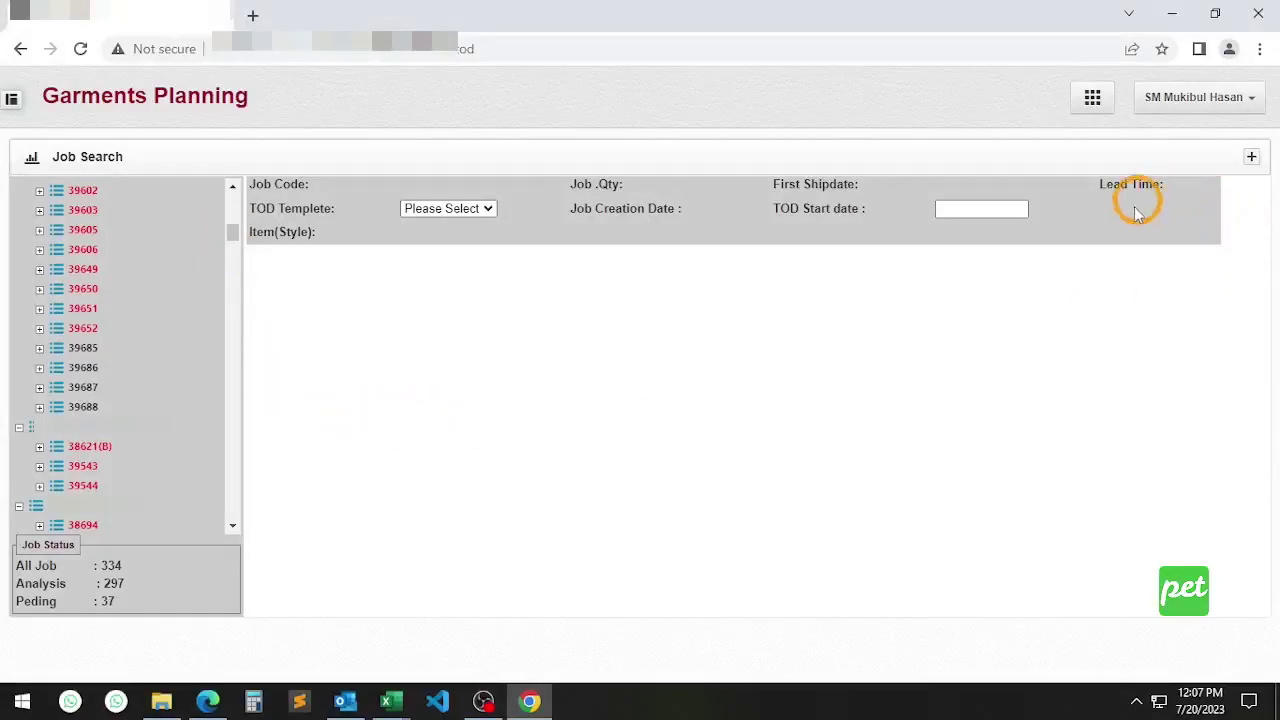
- Confirm saving the macro-filled TOD plans for the Tank Top styles CA-TUNICTANK-SS20, CA-BLTUPCAM and CA-CSSTRPCAM
{"action": "key", "text": "ctrl+minus"}
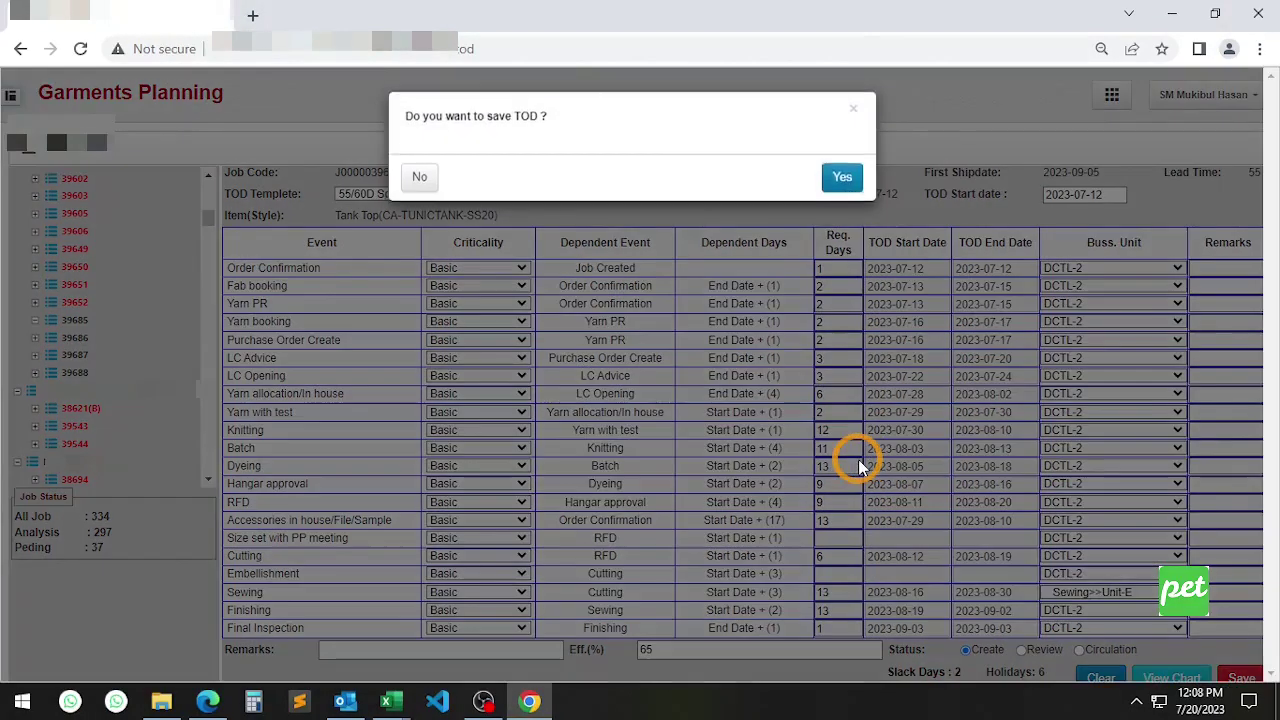
{"action": "key", "text": "Return"}
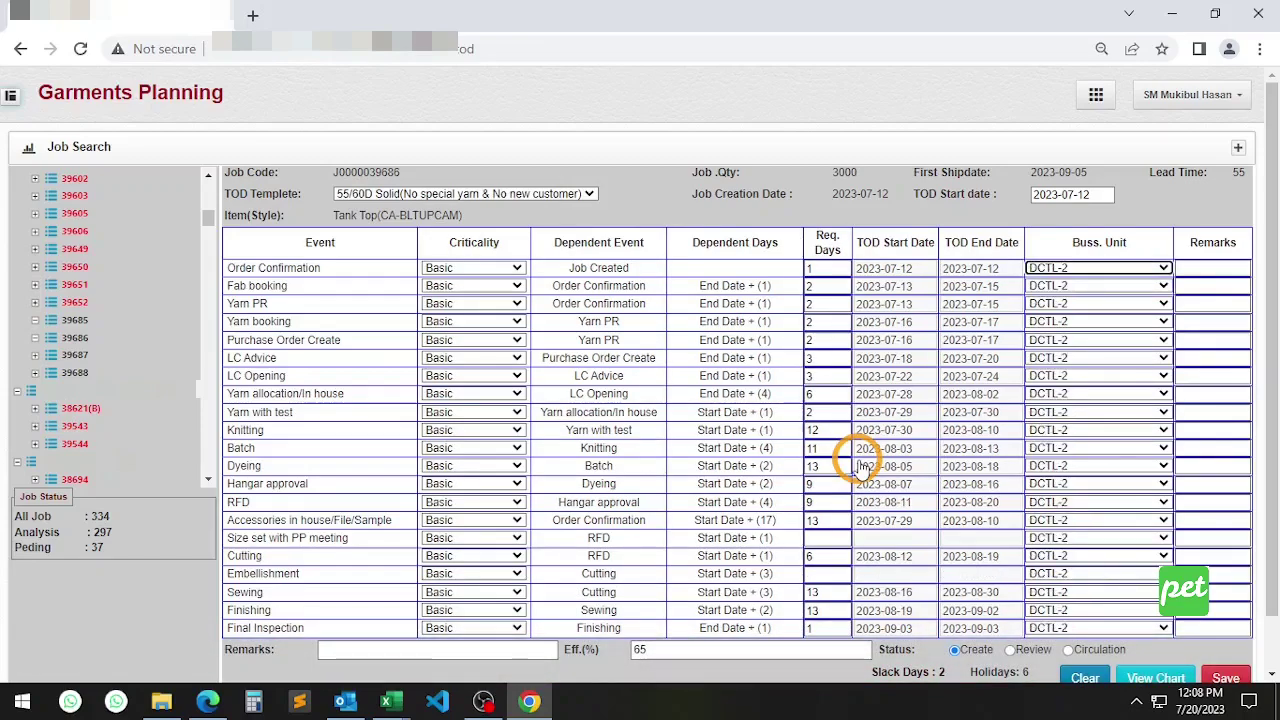
{"action": "key", "text": "Return"}
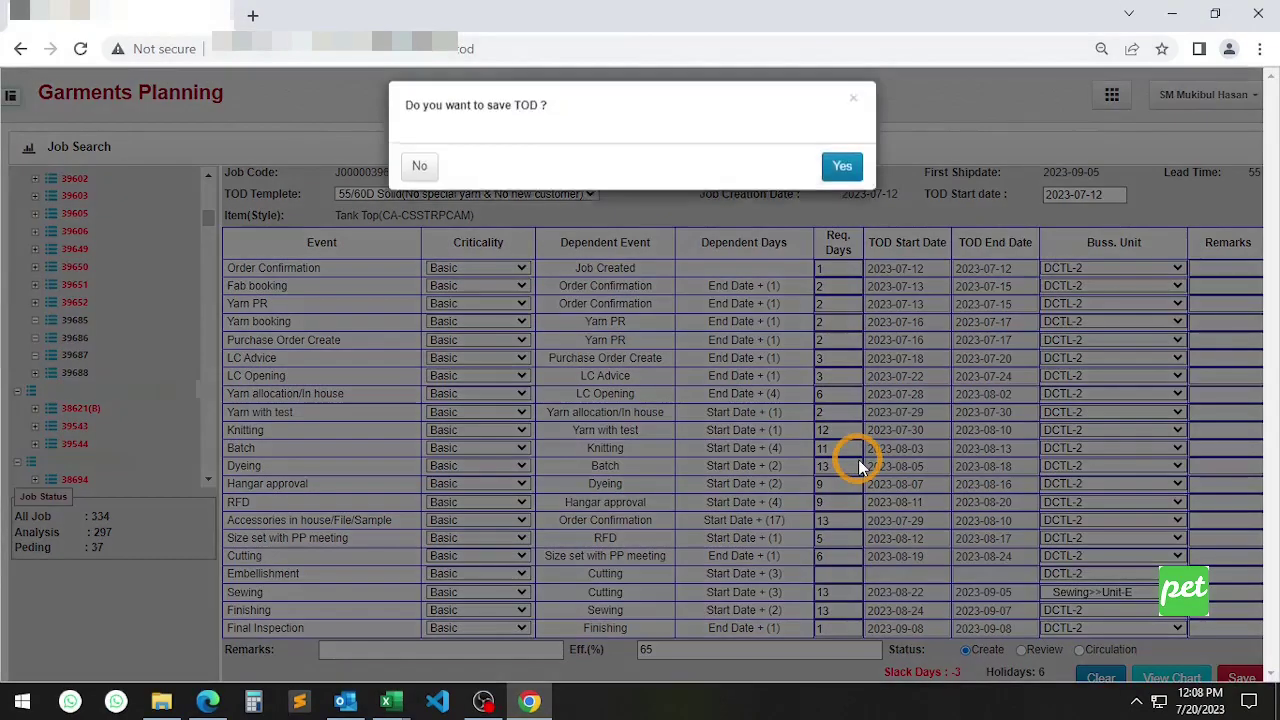
{"action": "key", "text": "Return"}
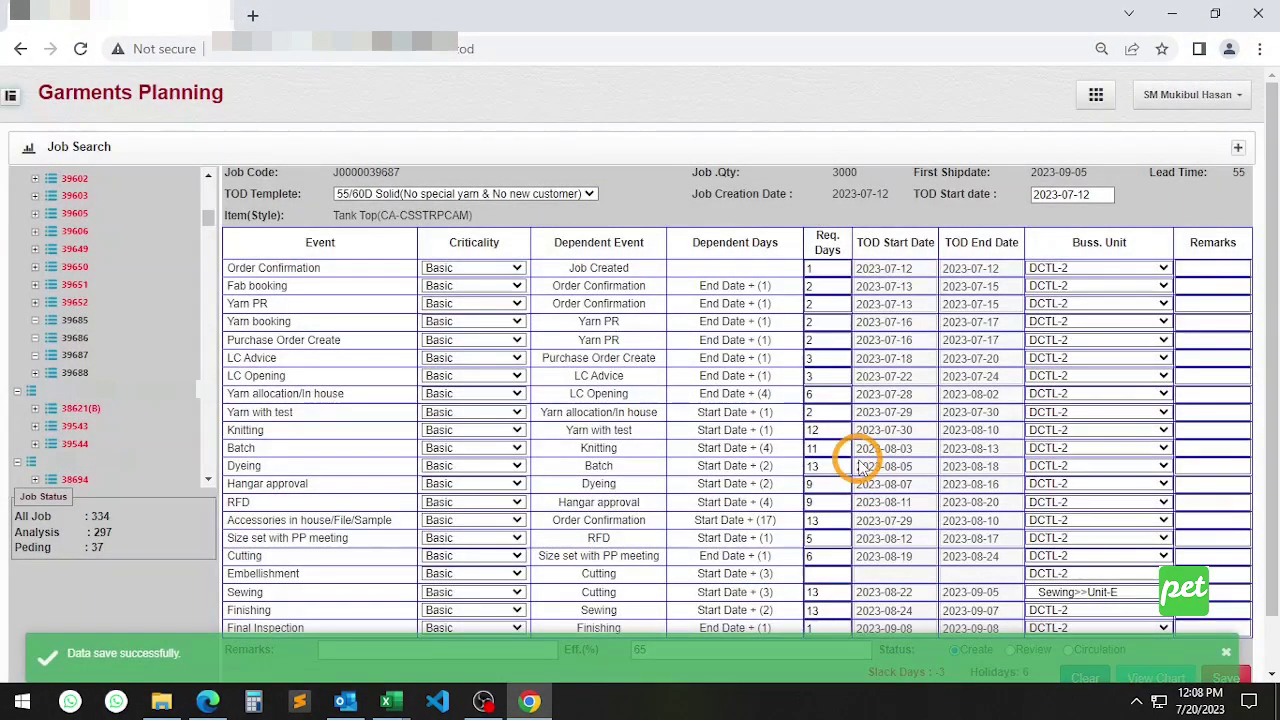